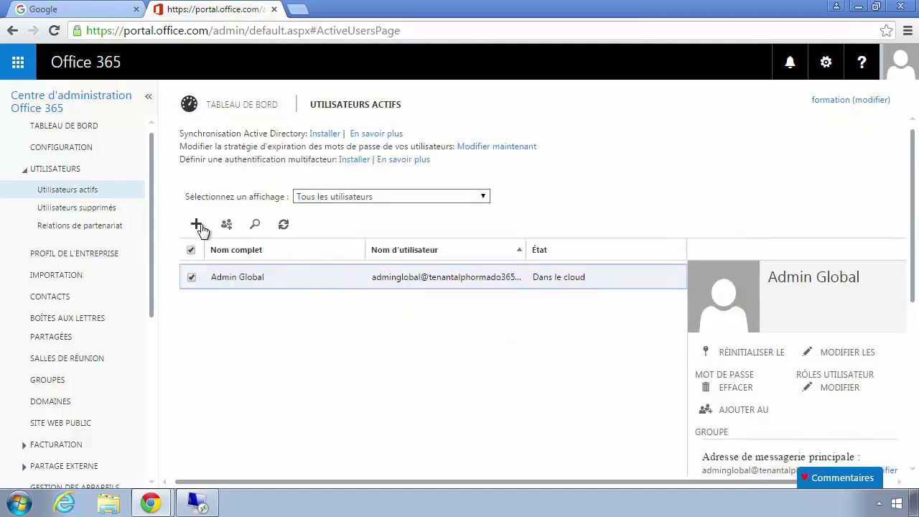
Start a new user with first name Admin, last name Sync and username adminsync.
{"action": "left_click", "coordinate": [196, 224]}
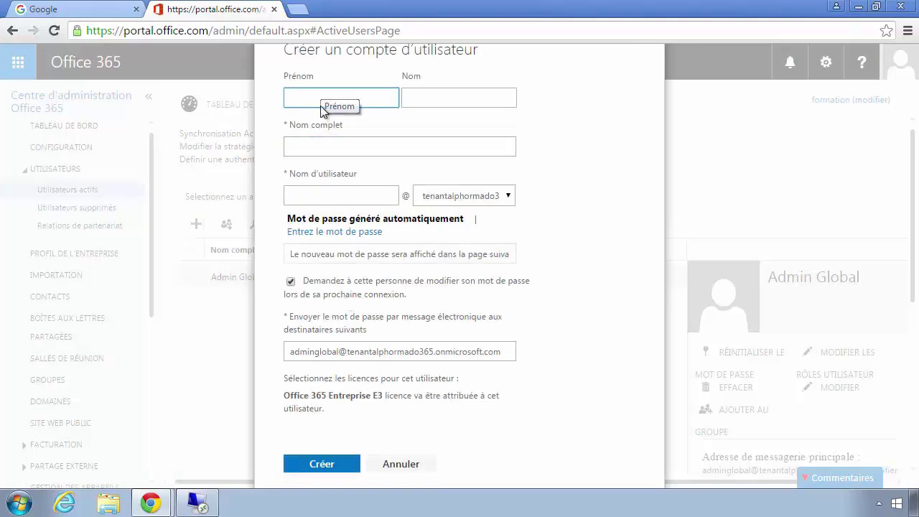
{"action": "type", "text": "Admin"}
{"action": "key", "text": "Tab"}
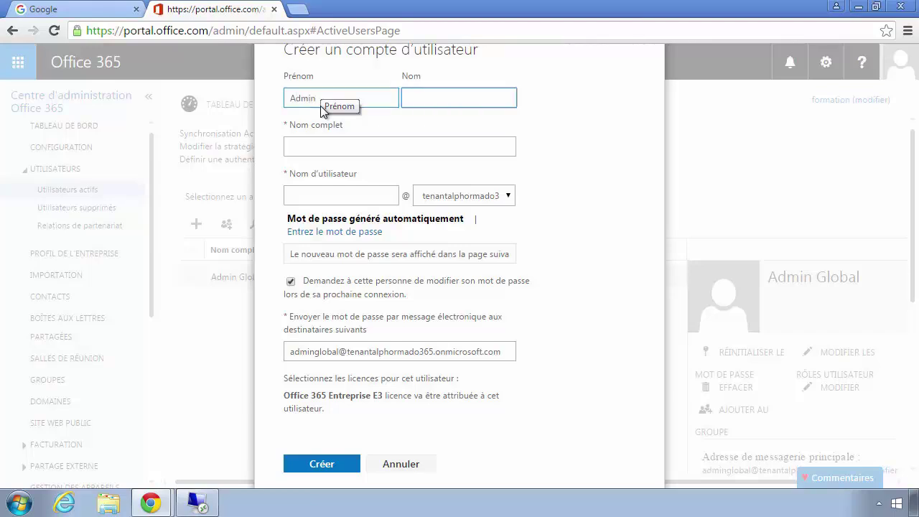
{"action": "type", "text": "Sync"}
{"action": "key", "text": "Tab"}
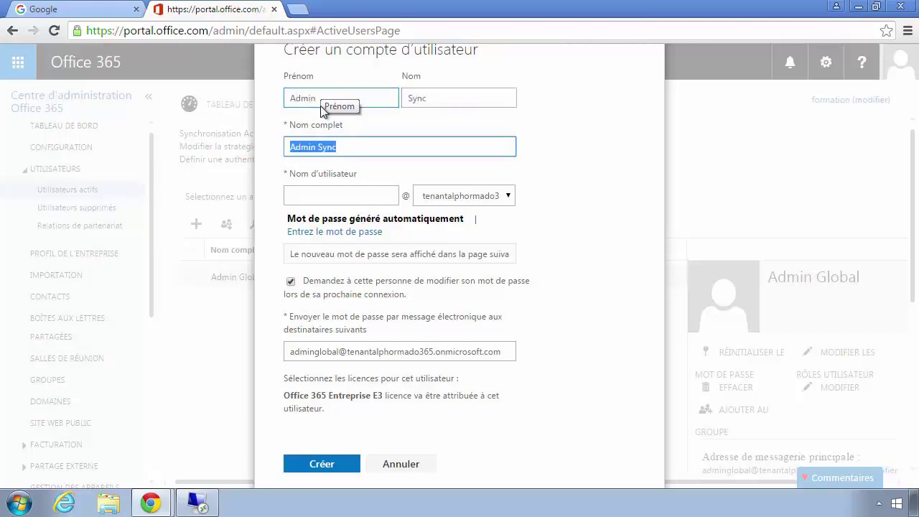
{"action": "key", "text": "Tab"}
{"action": "type", "text": "adminsync"}
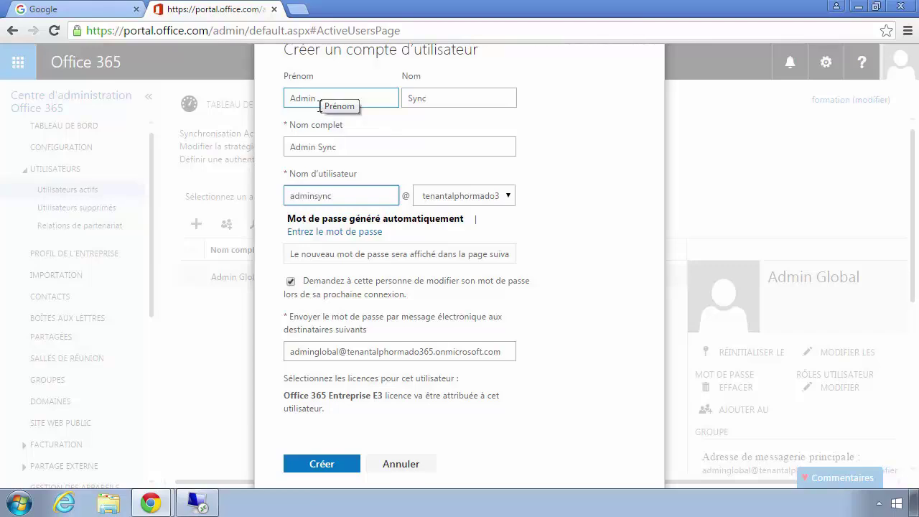
{"action": "left_click", "coordinate": [440, 201]}
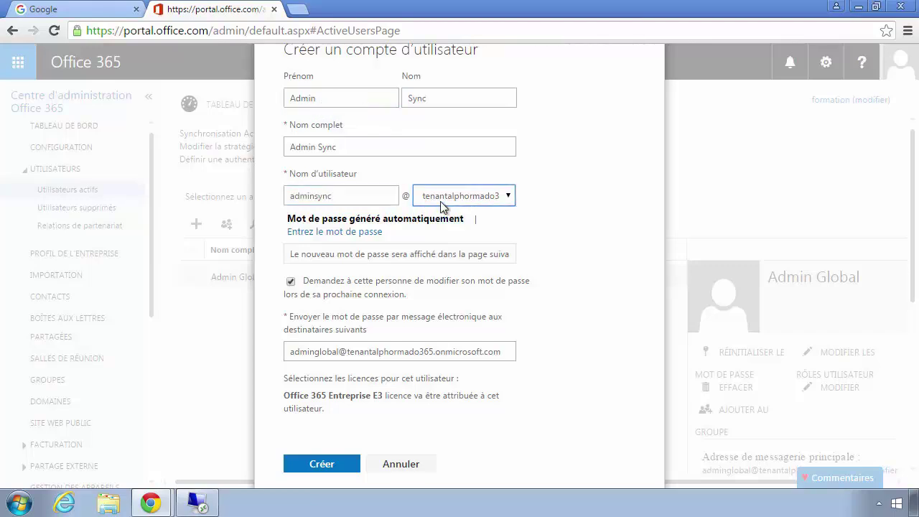
Give the account a manually entered password with no forced change at sign-in, and create it.
{"action": "left_click", "coordinate": [343, 231]}
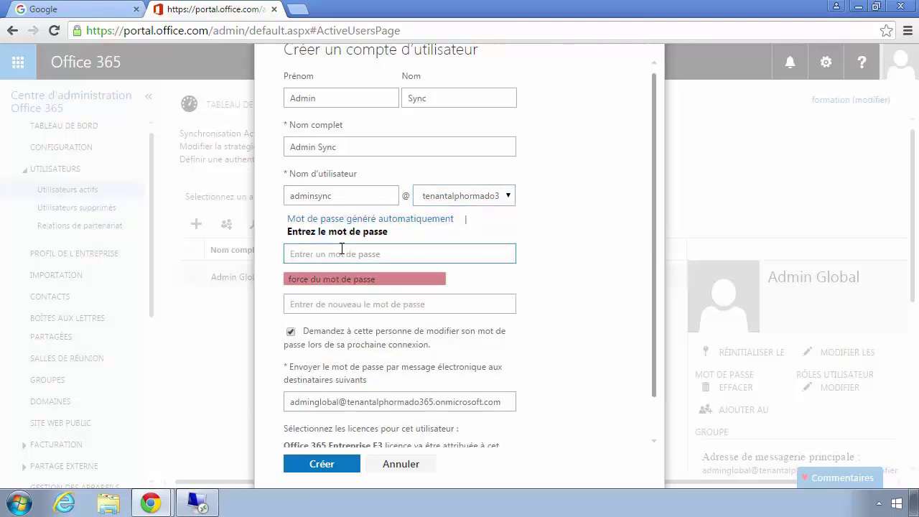
{"action": "left_click", "coordinate": [341, 248]}
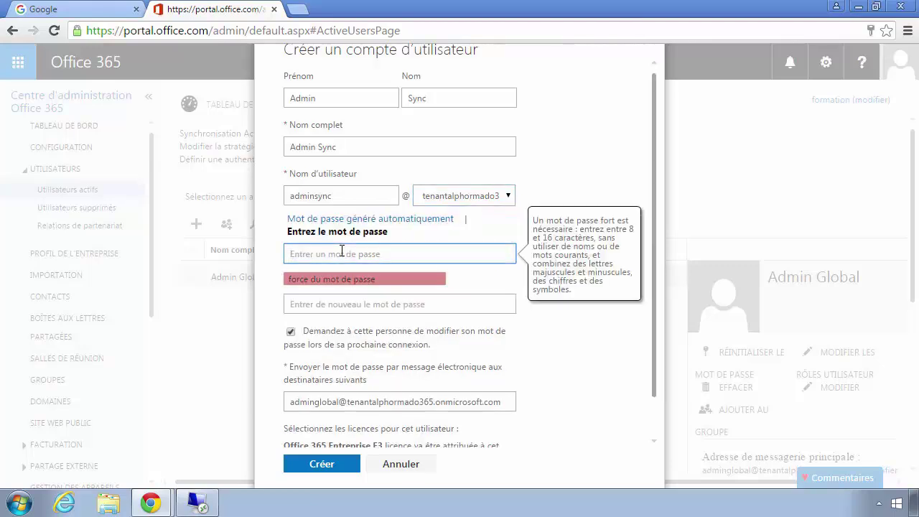
{"action": "type", "text": "P"}
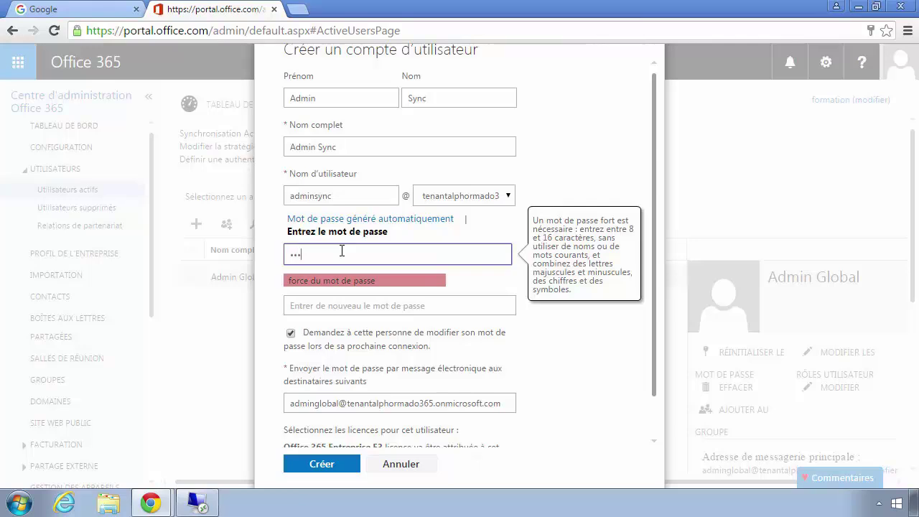
{"action": "type", "text": "ass@word12"}
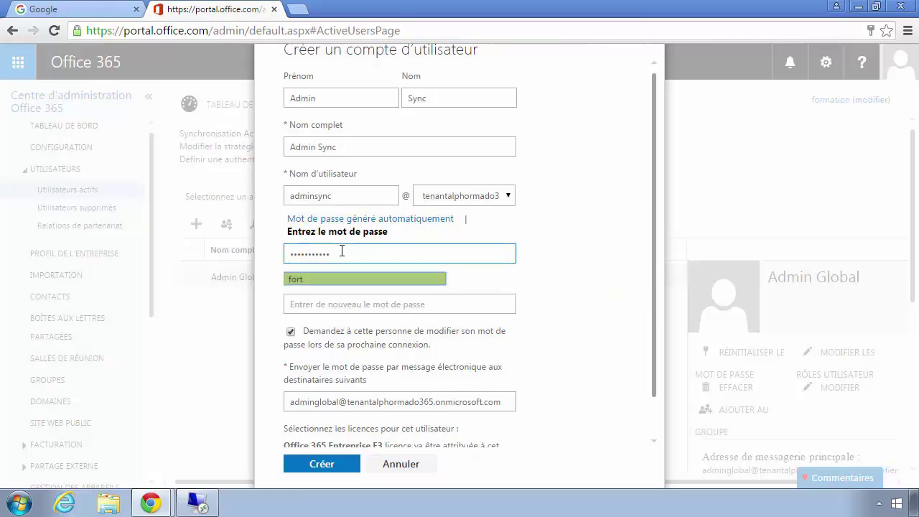
{"action": "left_click", "coordinate": [347, 301]}
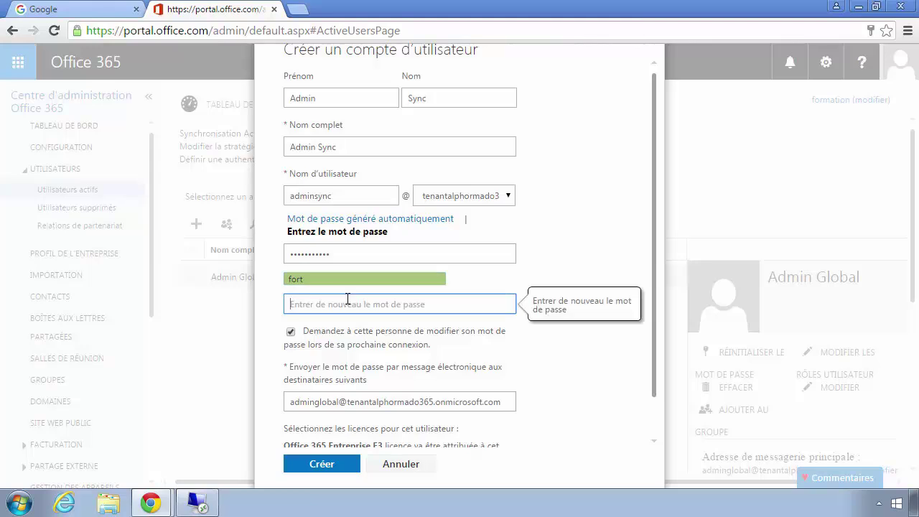
{"action": "type", "text": "Password"}
{"action": "scroll", "coordinate": [360, 292], "scroll_direction": "down", "scroll_amount": 1}
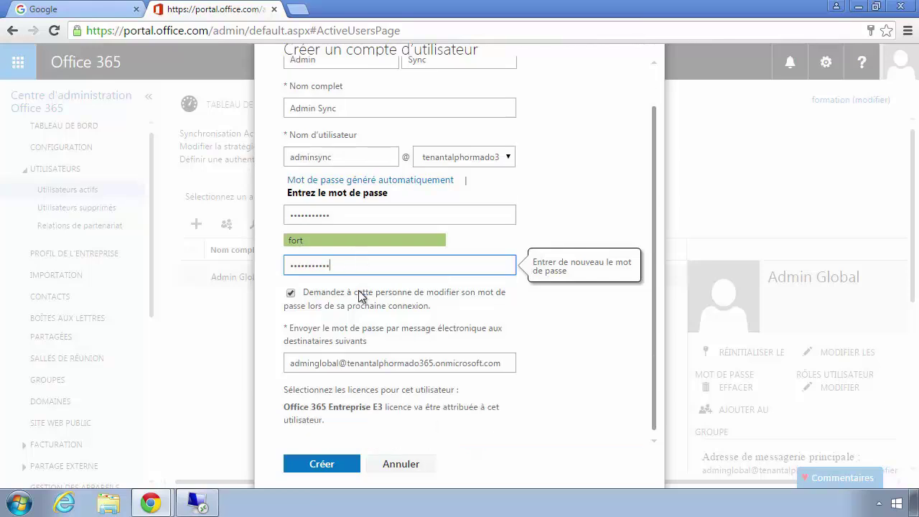
{"action": "left_click", "coordinate": [290, 292]}
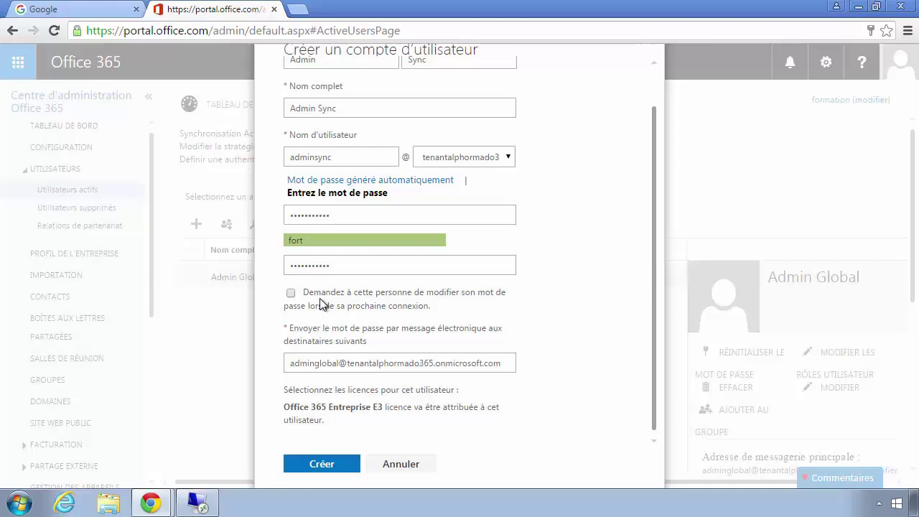
{"action": "left_click", "coordinate": [322, 465]}
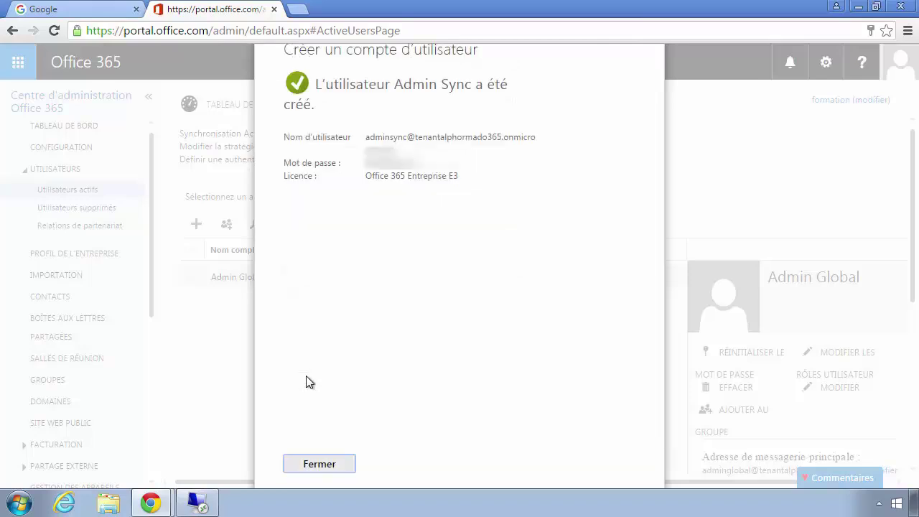
Begin making Admin Sync a global administrator, then abandon the role change.
{"action": "left_click", "coordinate": [316, 467]}
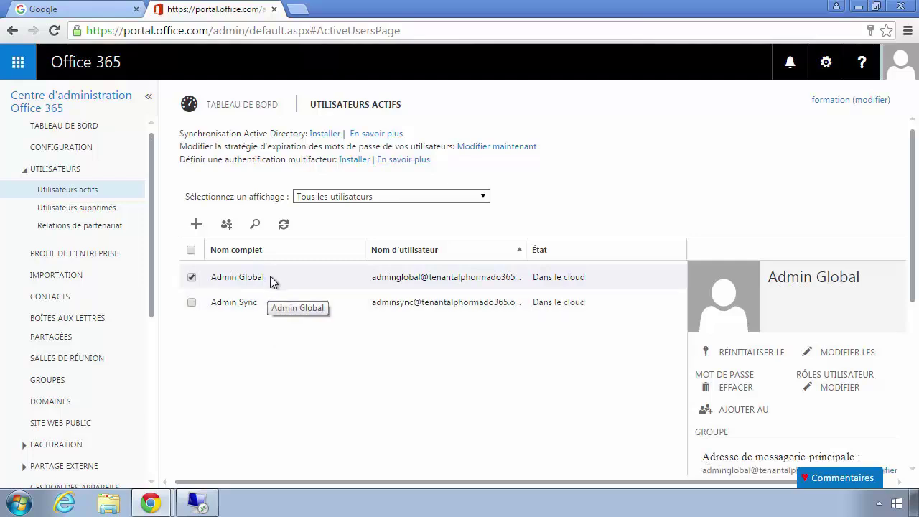
{"action": "double_click", "coordinate": [259, 300]}
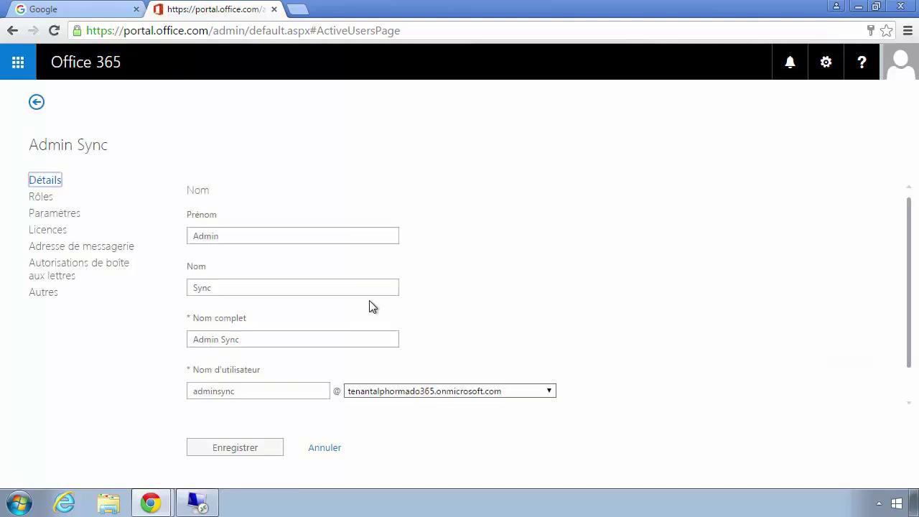
{"action": "left_click", "coordinate": [50, 195]}
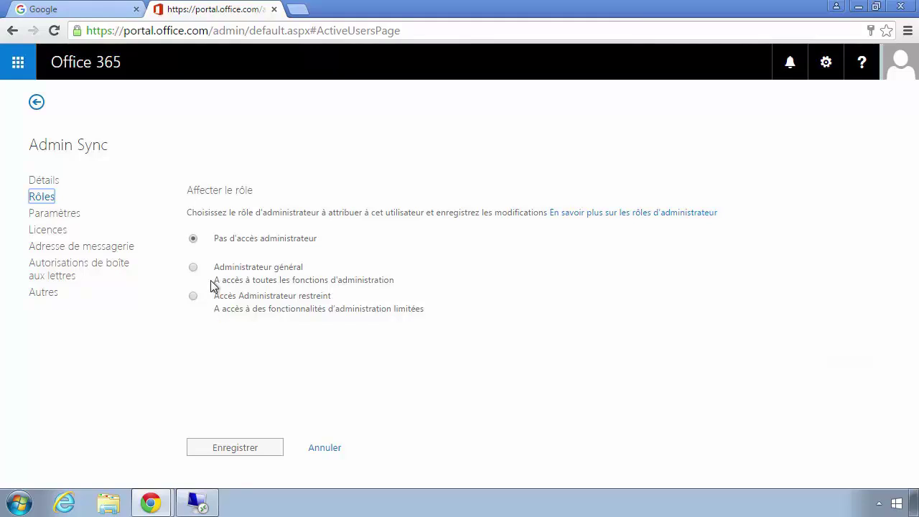
{"action": "left_click", "coordinate": [192, 267]}
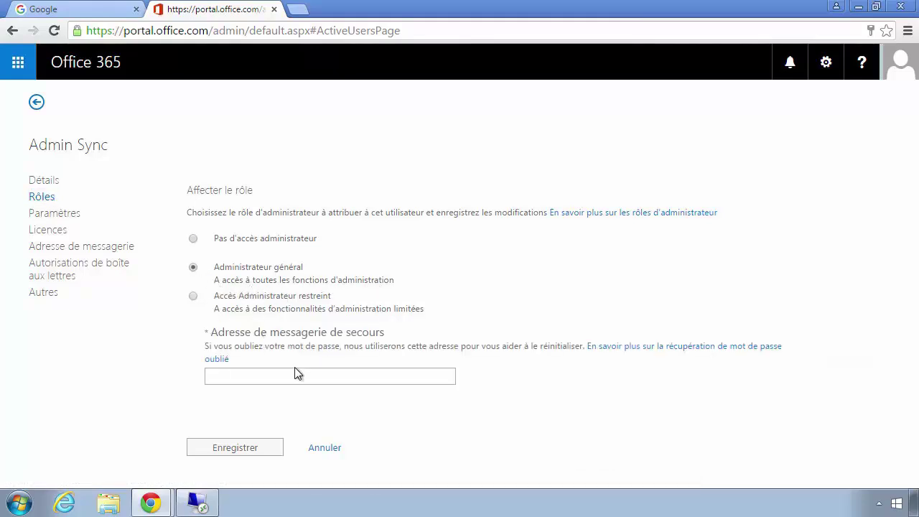
{"action": "left_click", "coordinate": [276, 376]}
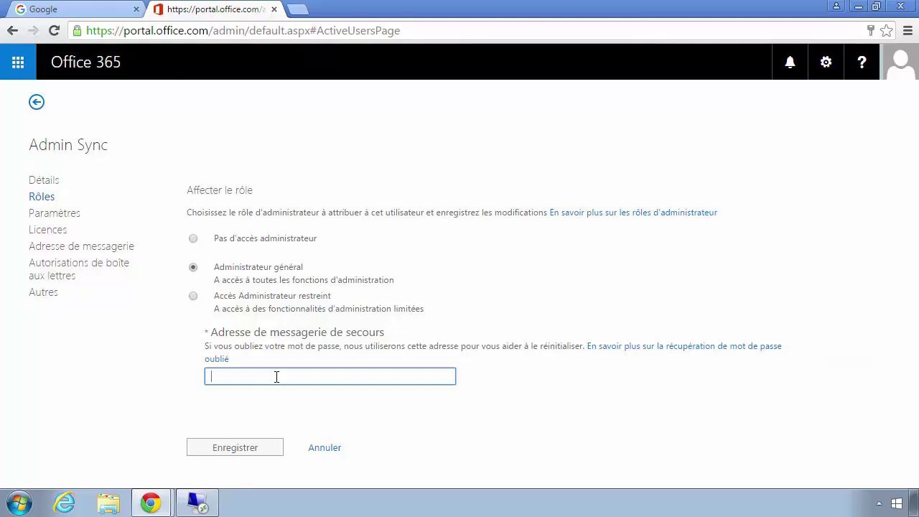
{"action": "left_click", "coordinate": [323, 448]}
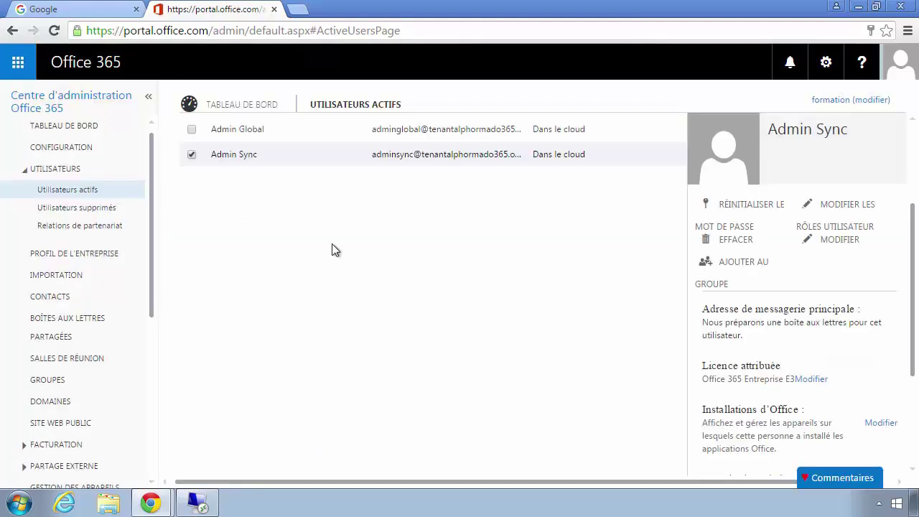
Copy Admin Global's primary e-mail address and reopen the Admin Sync user.
{"action": "left_click", "coordinate": [460, 131]}
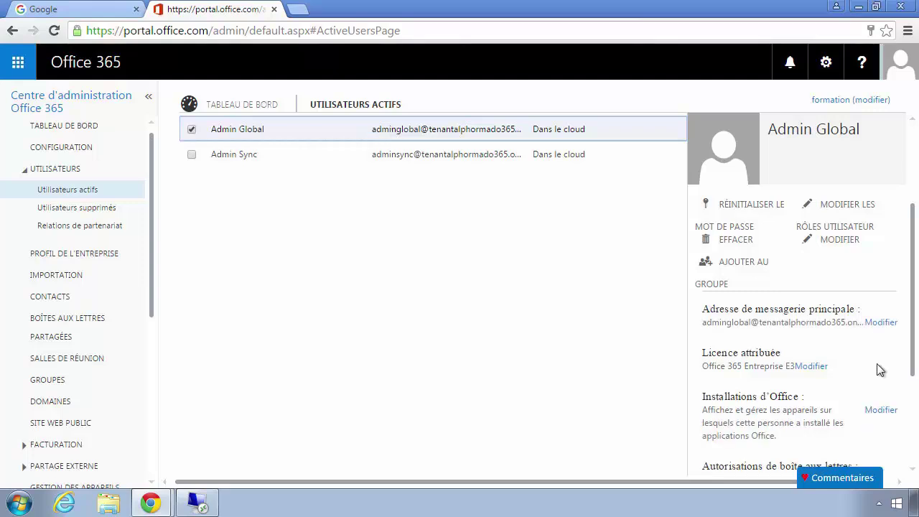
{"action": "left_click_drag", "start_coordinate": [702, 322], "coordinate": [855, 326]}
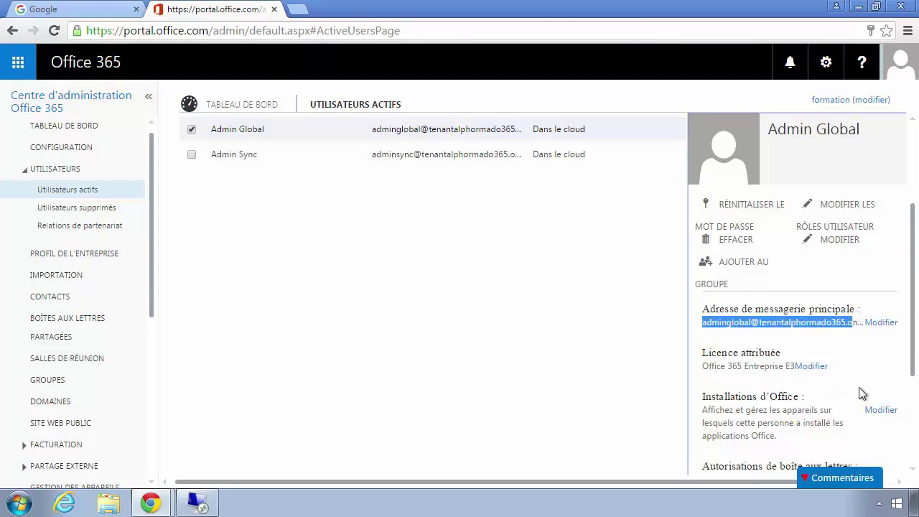
{"action": "key", "text": "shift+End"}
{"action": "left_click", "coordinate": [237, 162]}
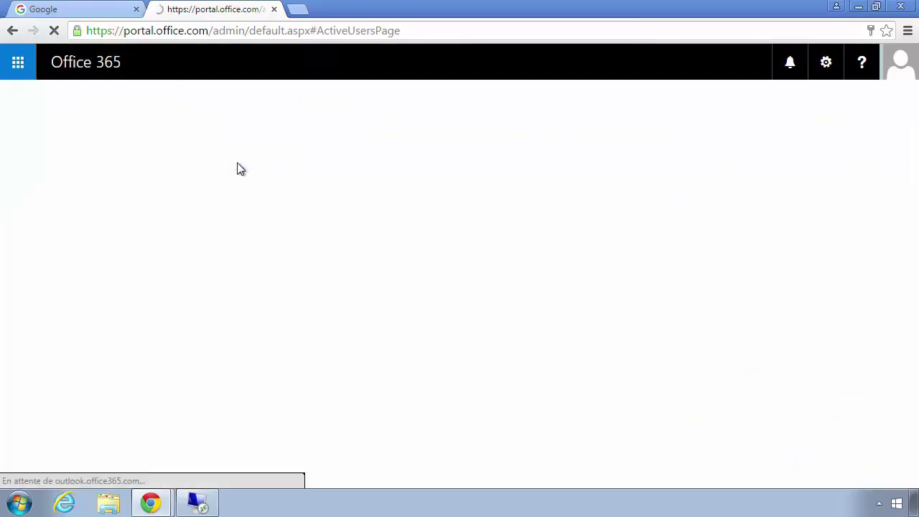
Make Admin Sync a global administrator using Admin Global's address as backup e-mail.
{"action": "left_click", "coordinate": [41, 197]}
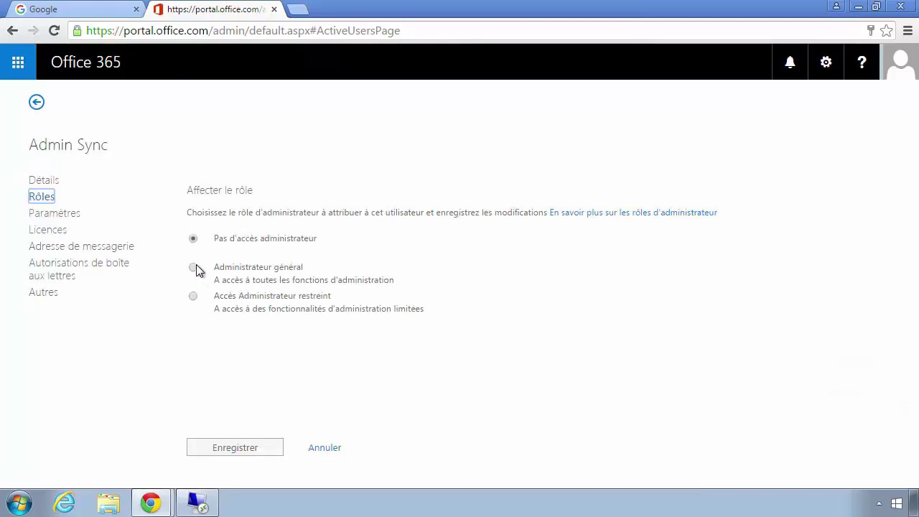
{"action": "left_click", "coordinate": [214, 272]}
{"action": "left_click", "coordinate": [258, 376]}
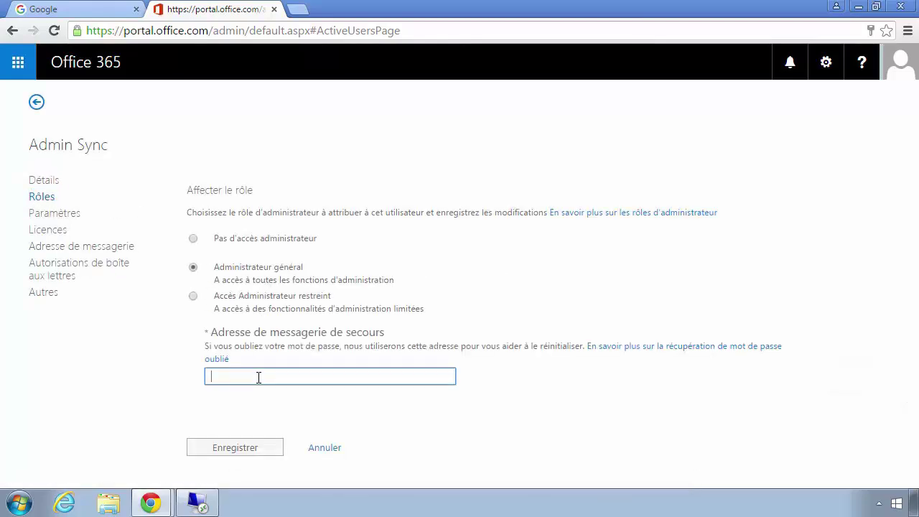
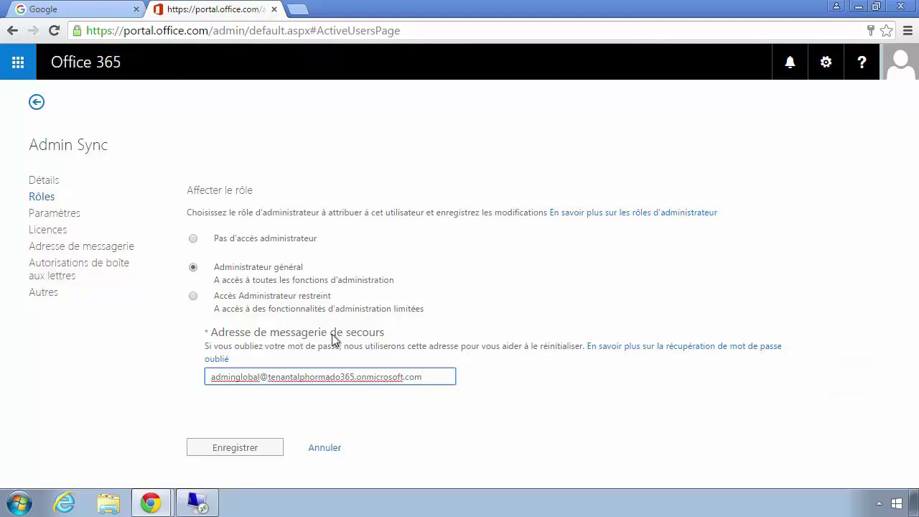
{"action": "left_click", "coordinate": [239, 450]}
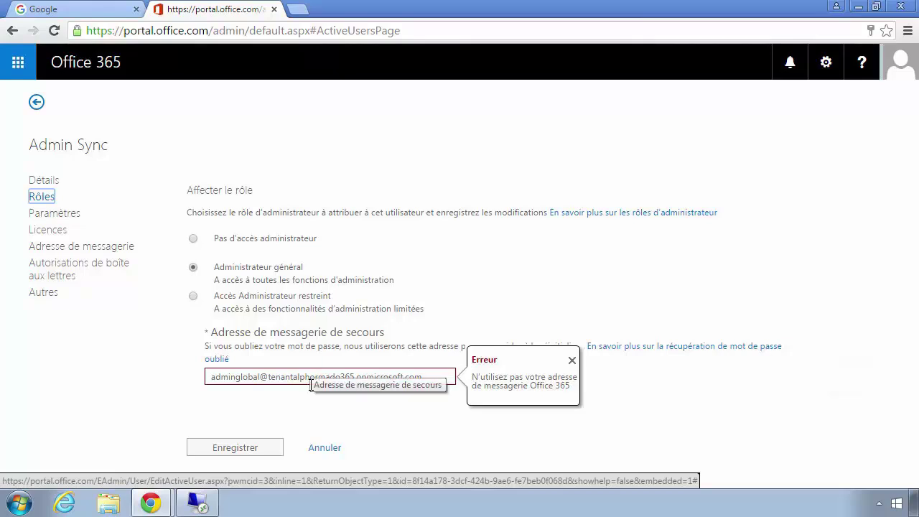
Replace the rejected backup address with an external Outlook e-mail address and save.
{"action": "left_click_drag", "start_coordinate": [427, 380], "coordinate": [108, 388]}
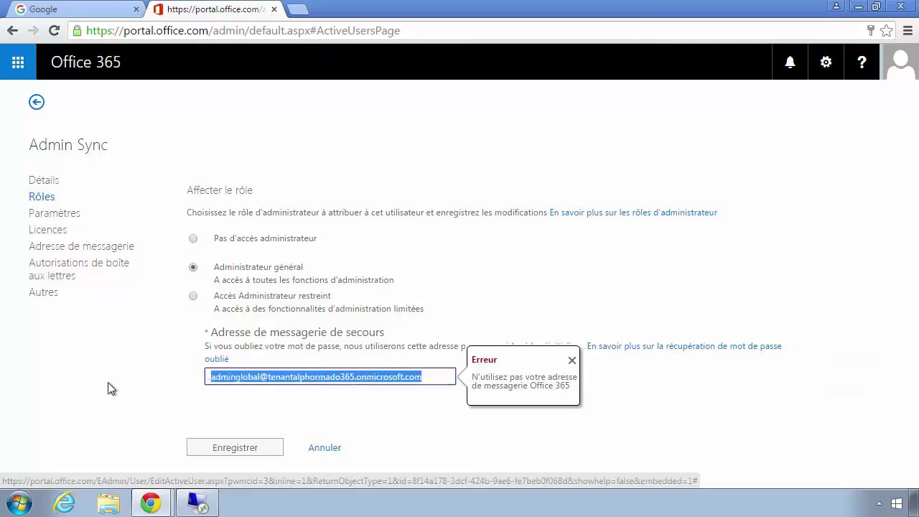
{"action": "key", "text": "BackSpace"}
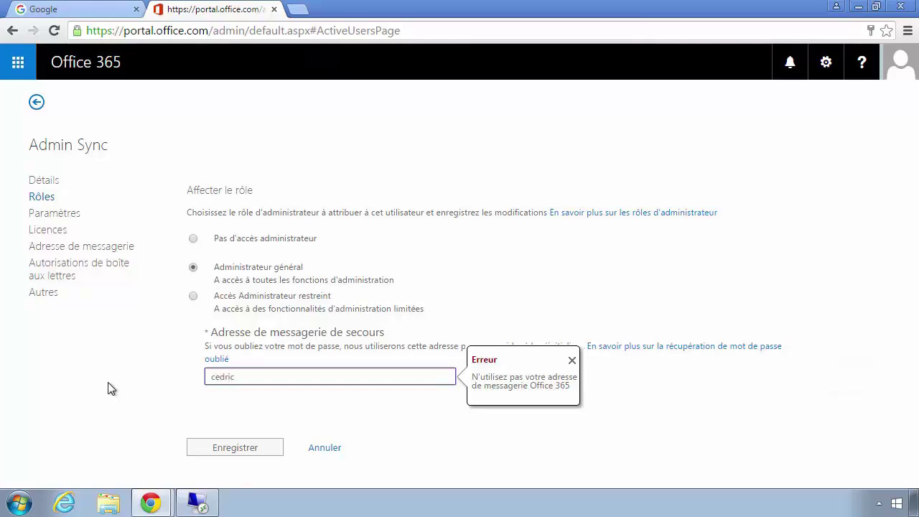
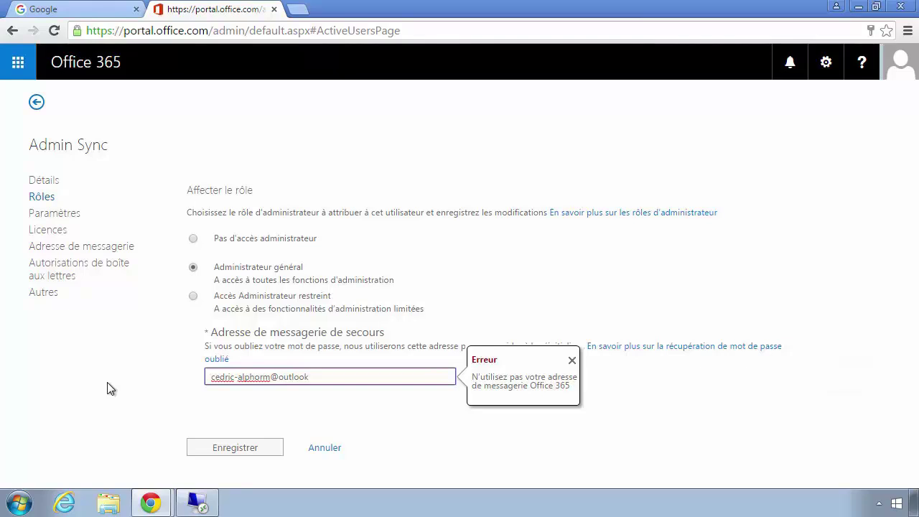
{"action": "left_click", "coordinate": [235, 445]}
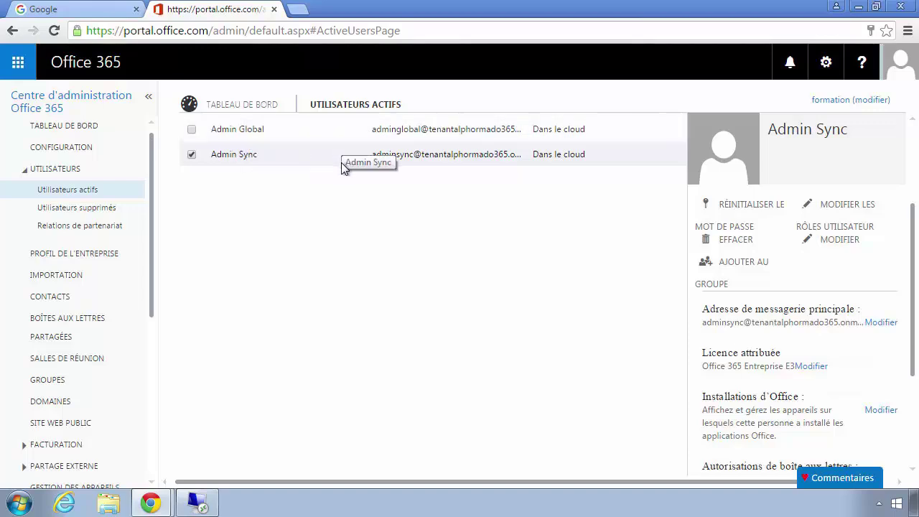
{"action": "scroll", "coordinate": [333, 298], "scroll_direction": "down", "scroll_amount": 2}
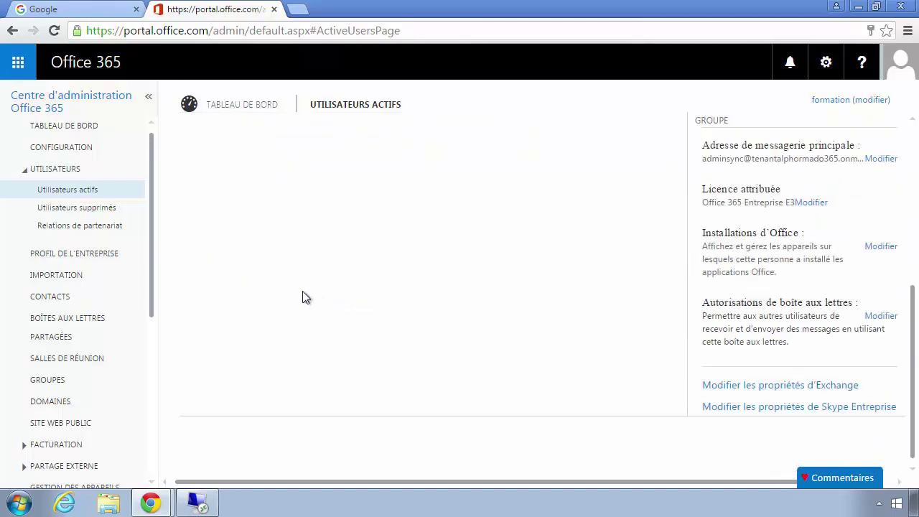
{"action": "scroll", "coordinate": [288, 294], "scroll_direction": "up", "scroll_amount": 4}
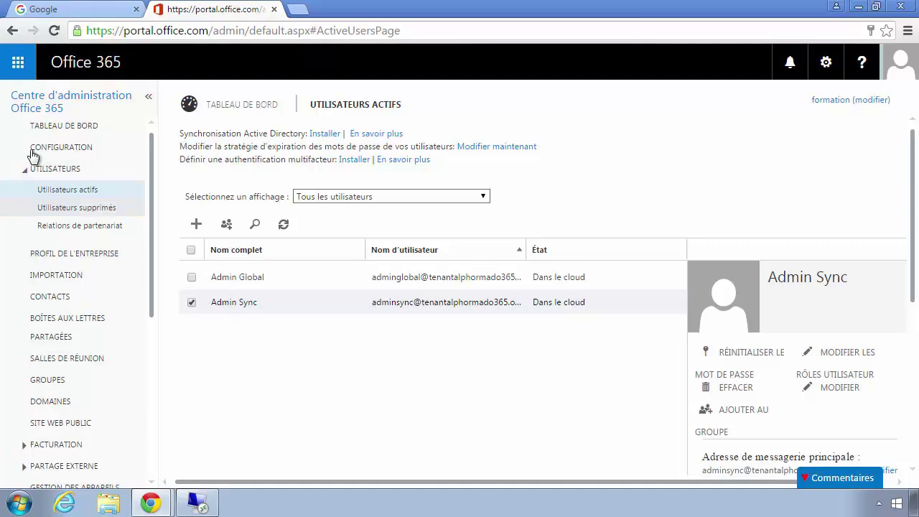
Launch Active Directory Users and Computers on the remote server and widen the Name column.
{"action": "mouse_move", "coordinate": [197, 500]}
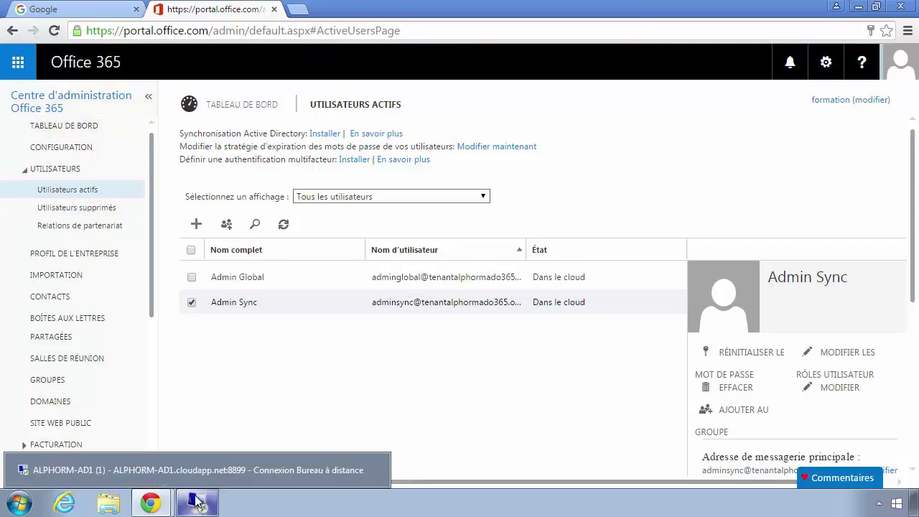
{"action": "left_click", "coordinate": [200, 469]}
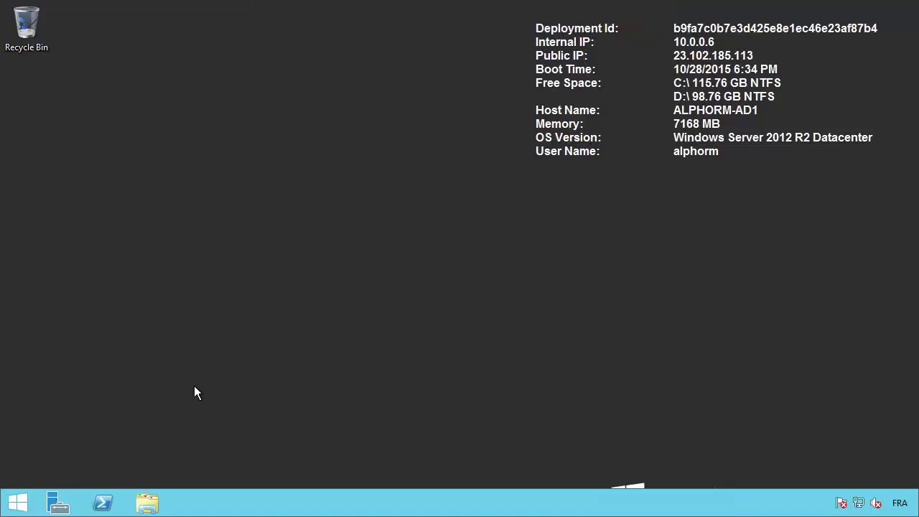
{"action": "left_click", "coordinate": [19, 503]}
{"action": "left_click", "coordinate": [535, 218]}
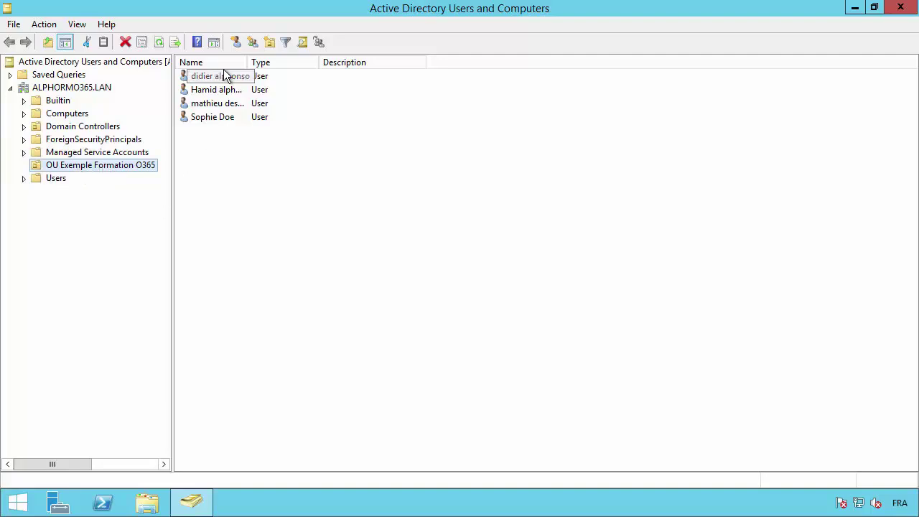
{"action": "double_click", "coordinate": [246, 63]}
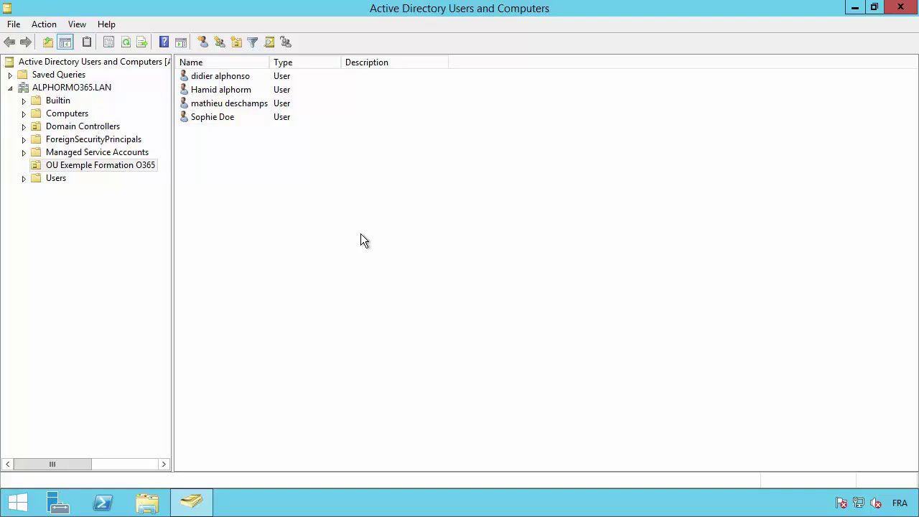
Check the logon name and UPN suffix of the first two users.
{"action": "double_click", "coordinate": [222, 78]}
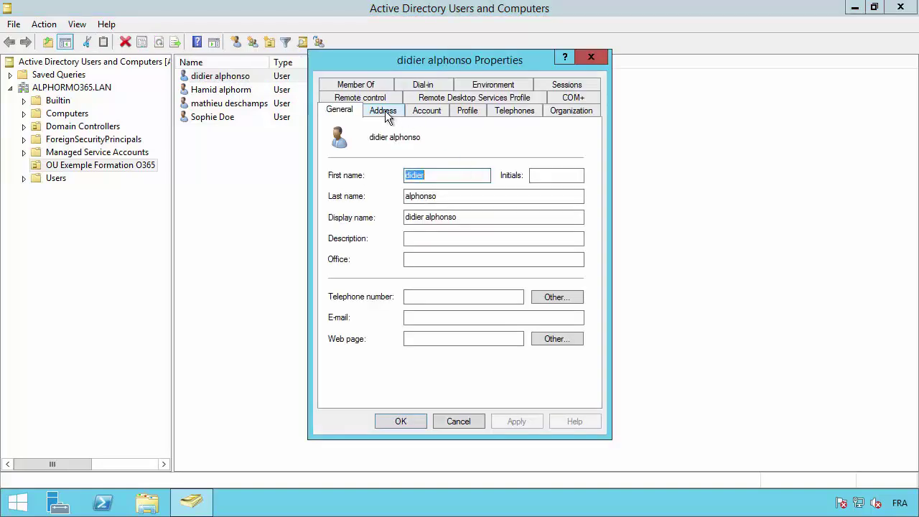
{"action": "left_click", "coordinate": [384, 111]}
{"action": "left_click", "coordinate": [340, 112]}
{"action": "left_click", "coordinate": [421, 111]}
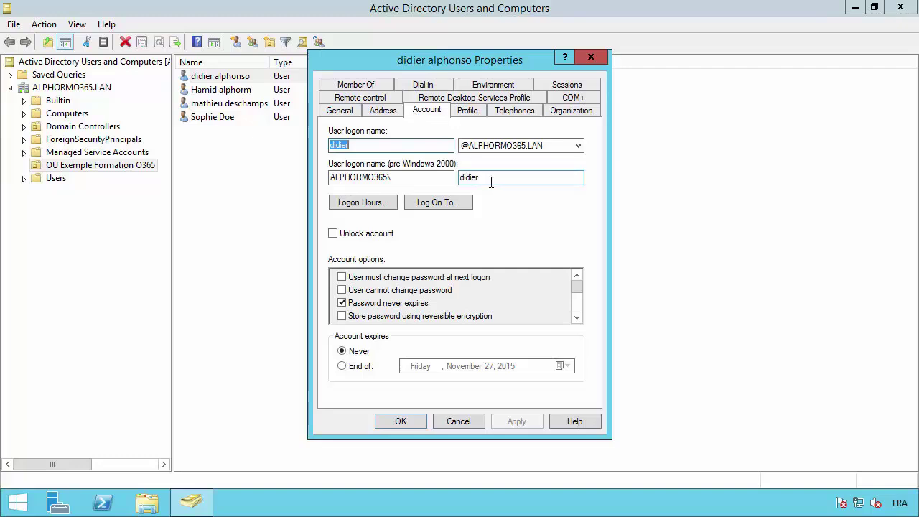
{"action": "left_click", "coordinate": [458, 422]}
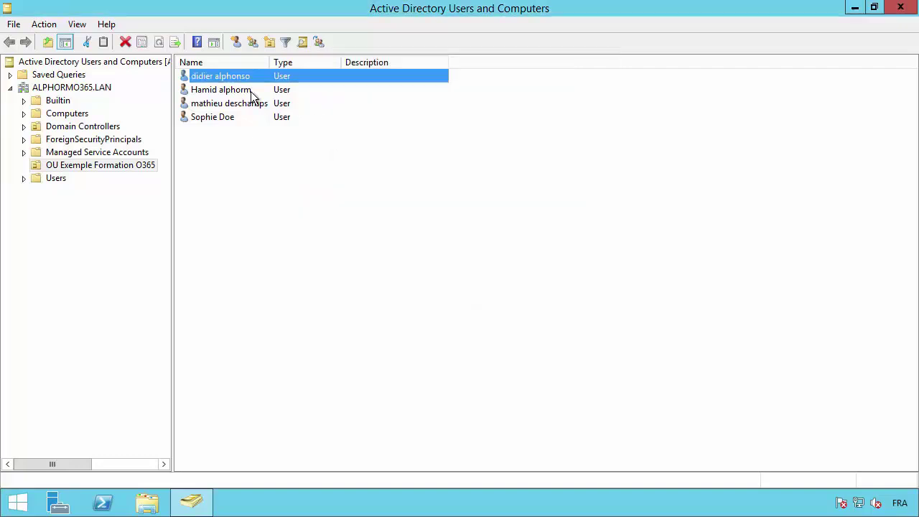
{"action": "double_click", "coordinate": [251, 90]}
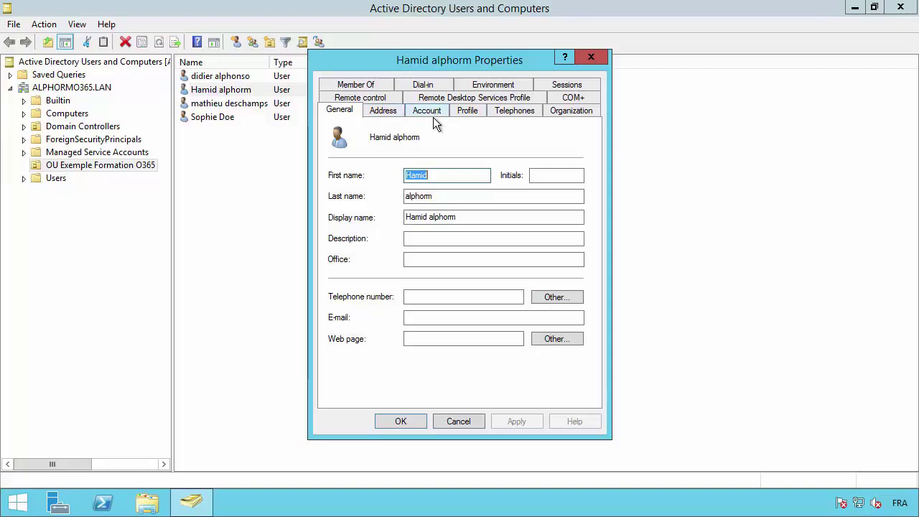
{"action": "left_click", "coordinate": [427, 112]}
{"action": "left_click", "coordinate": [452, 421]}
Check the third and fourth users' UPN suffixes, keeping ALPHORMO365.LAN unchanged.
{"action": "left_click", "coordinate": [232, 103]}
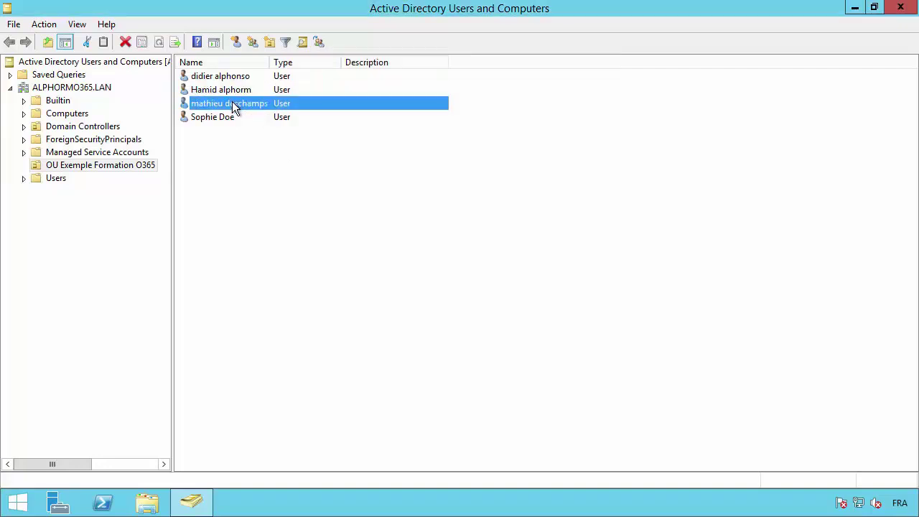
{"action": "left_click", "coordinate": [232, 103]}
{"action": "key", "text": "Escape"}
{"action": "double_click", "coordinate": [204, 100]}
{"action": "left_click", "coordinate": [425, 112]}
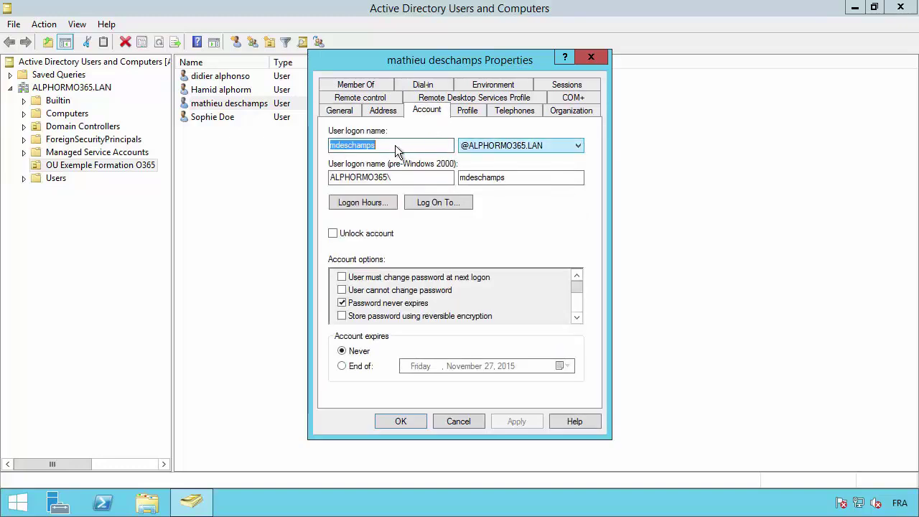
{"action": "left_click", "coordinate": [477, 146]}
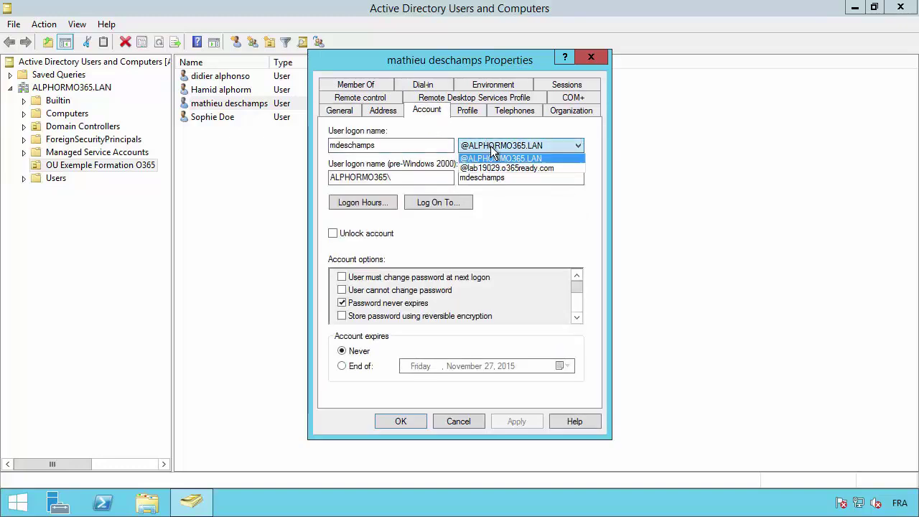
{"action": "left_click", "coordinate": [553, 145]}
{"action": "left_click", "coordinate": [470, 417]}
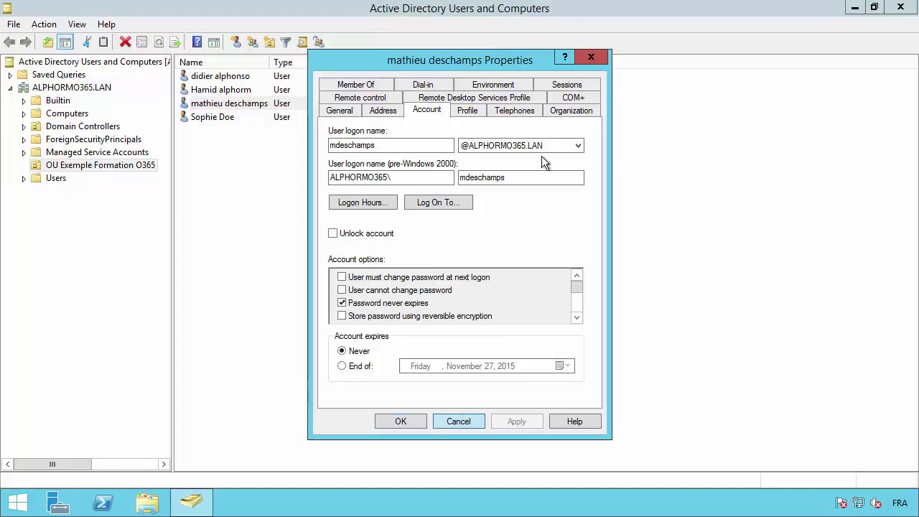
{"action": "double_click", "coordinate": [209, 116]}
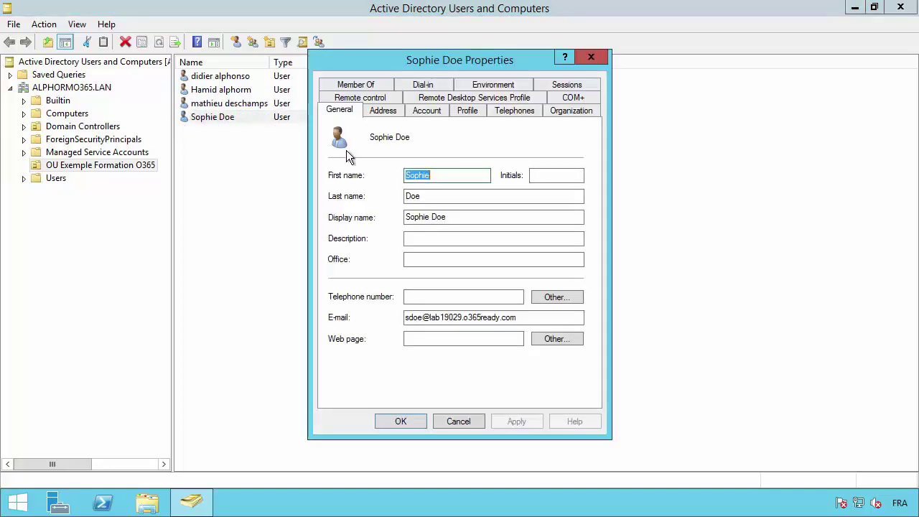
{"action": "left_click", "coordinate": [427, 111]}
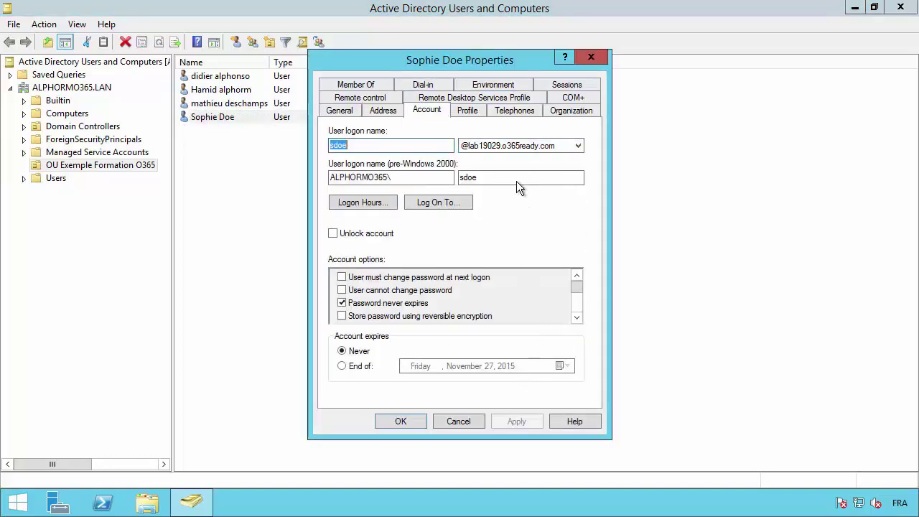
{"action": "key", "text": "Escape"}
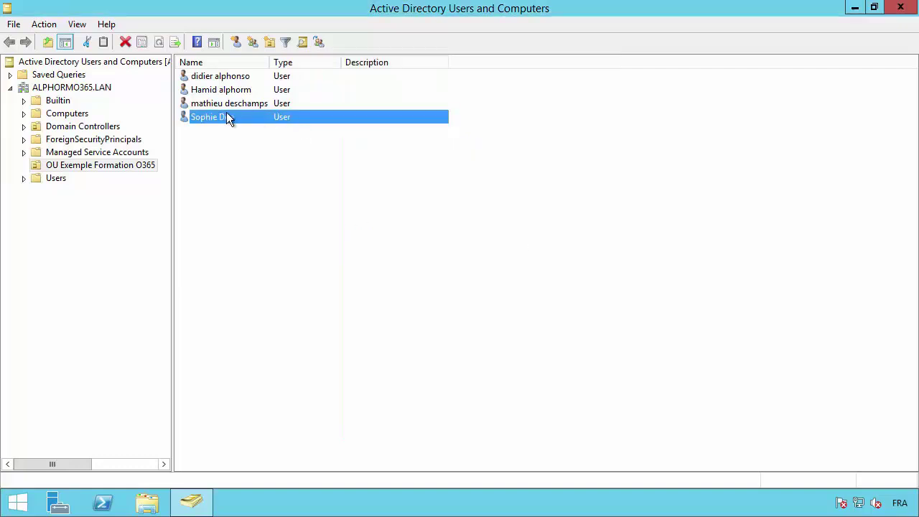
Delete the fourth user account and confirm the deletion.
{"action": "left_click", "coordinate": [124, 42]}
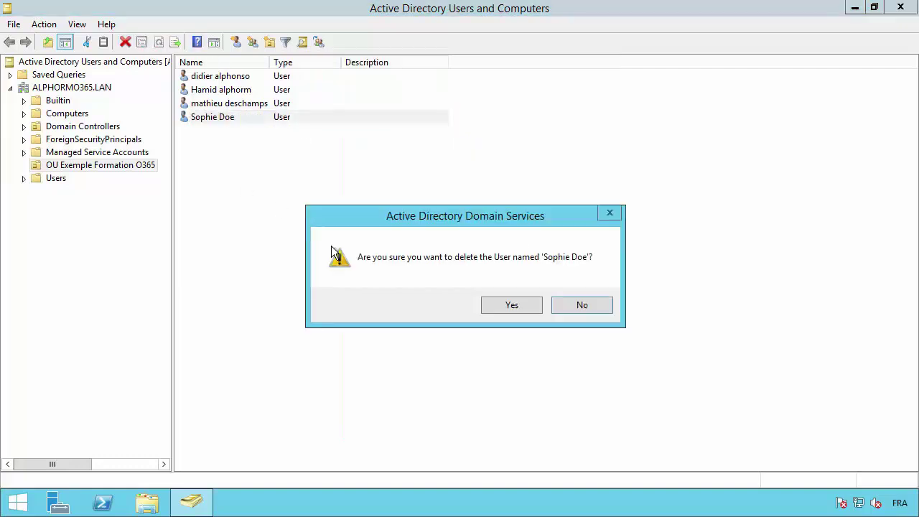
{"action": "left_click", "coordinate": [508, 306]}
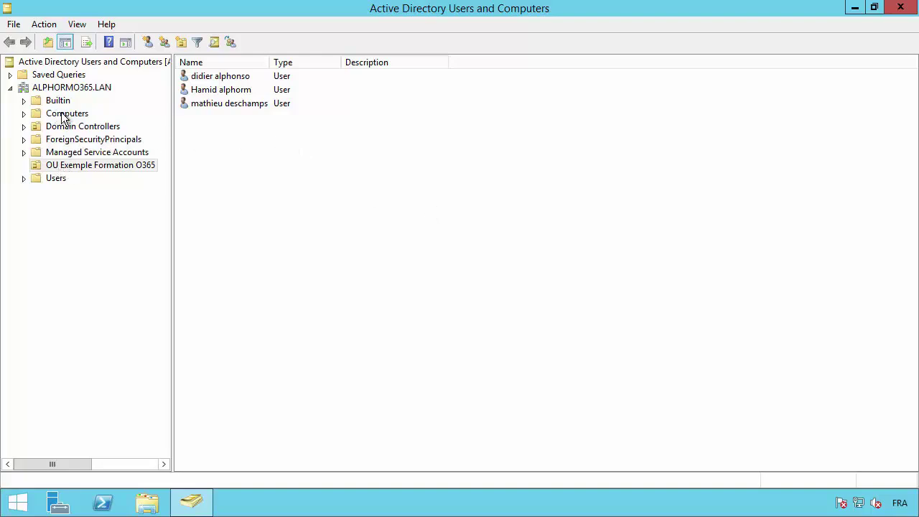
Start a new user 'sync entreprise' in Users with logon name syncentreprise.
{"action": "left_click", "coordinate": [55, 180]}
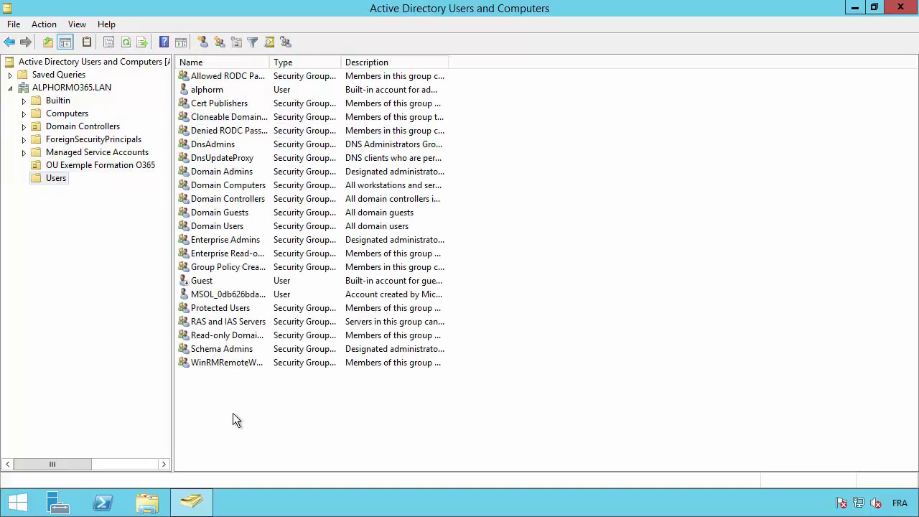
{"action": "right_click", "coordinate": [231, 224]}
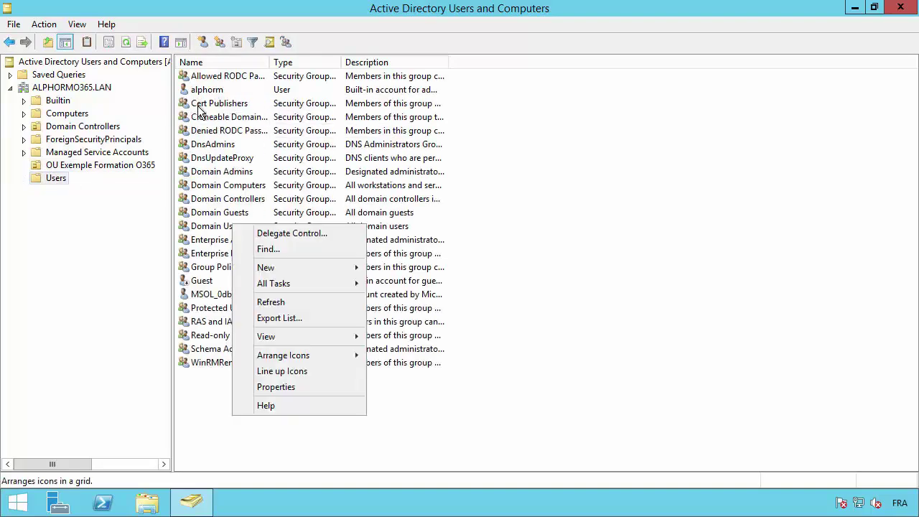
{"action": "left_click", "coordinate": [201, 43]}
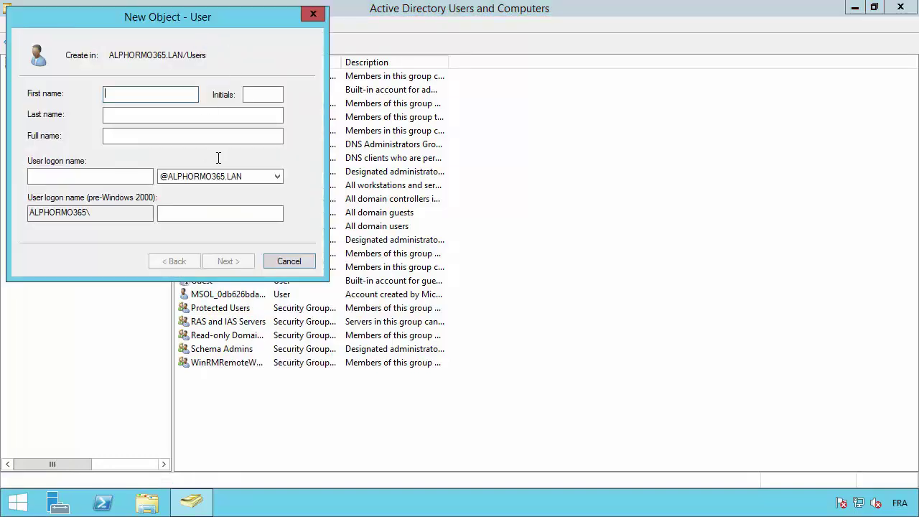
{"action": "type", "text": "sync"}
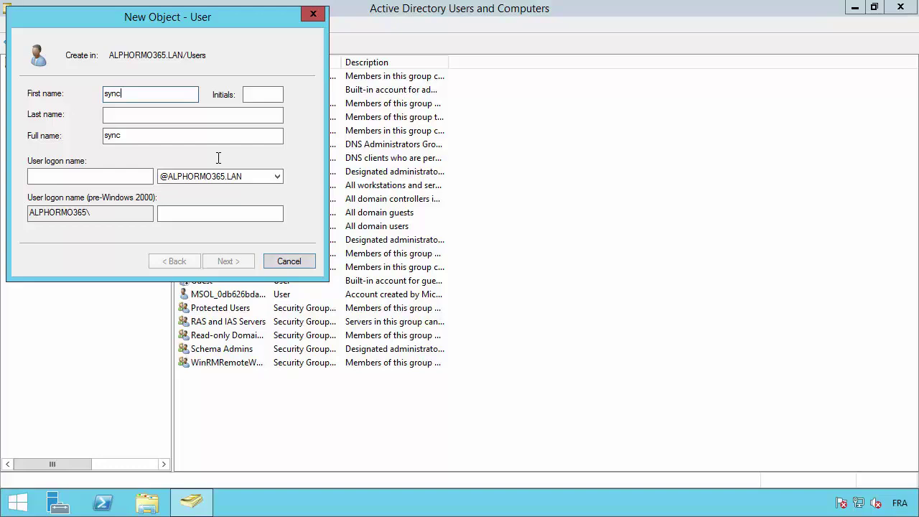
{"action": "key", "text": "Tab"}
{"action": "key", "text": "Tab"}
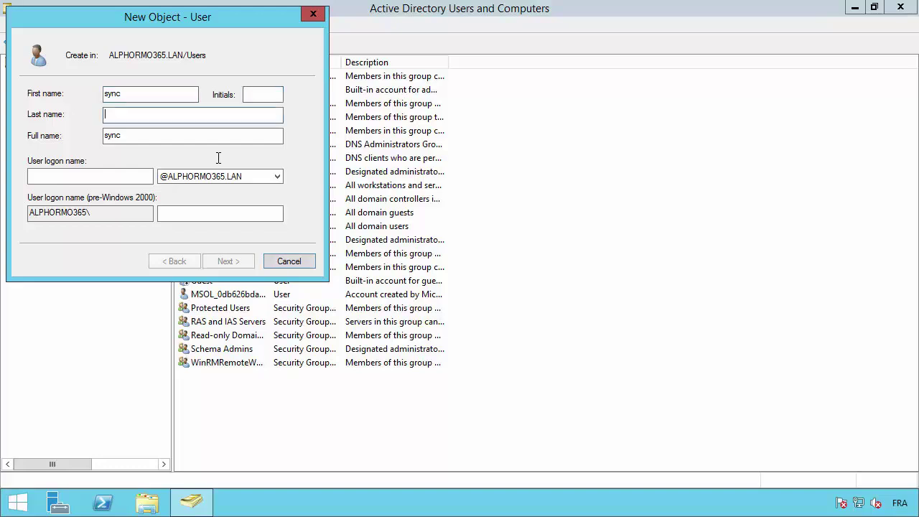
{"action": "type", "text": "entreprise"}
{"action": "key", "text": "Tab"}
{"action": "key", "text": "Tab"}
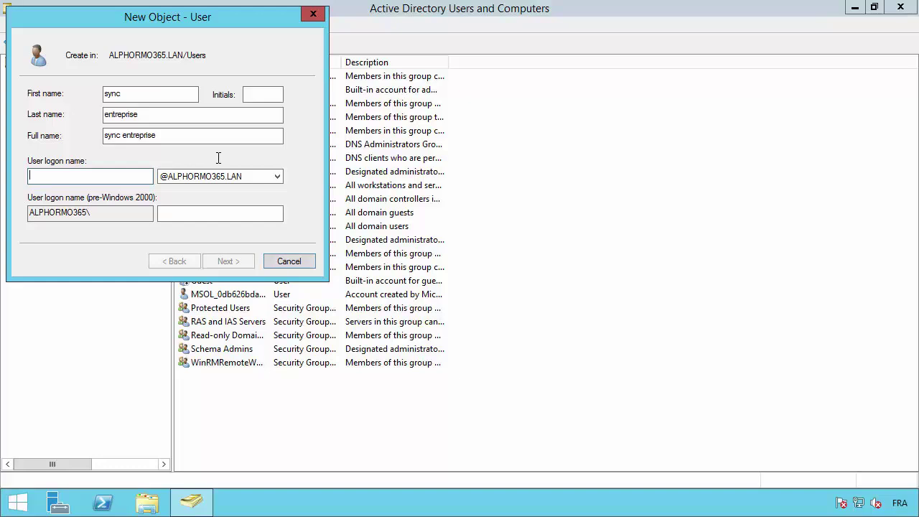
{"action": "type", "text": "syncentreprise"}
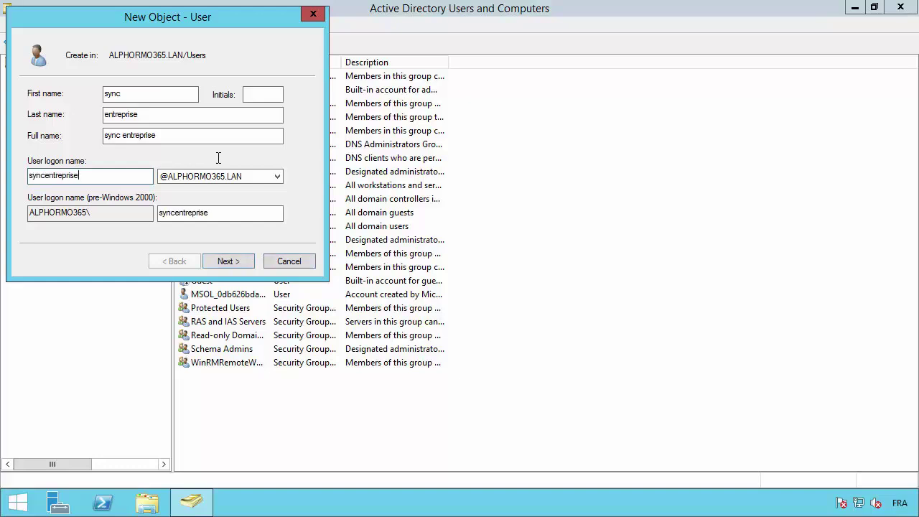
{"action": "key", "text": "Tab"}
{"action": "left_click", "coordinate": [241, 263]}
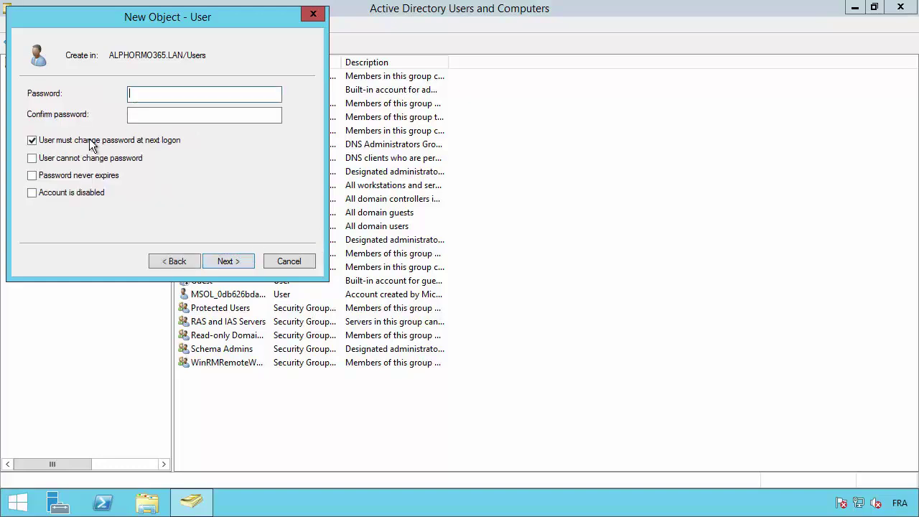
Set a never-expiring password with no change required at next logon.
{"action": "left_click", "coordinate": [92, 141]}
{"action": "left_click", "coordinate": [77, 176]}
{"action": "left_click", "coordinate": [142, 95]}
{"action": "type", "text": "Pa$$w0rd1234"}
{"action": "key", "text": "Tab"}
{"action": "type", "text": "Pa"}
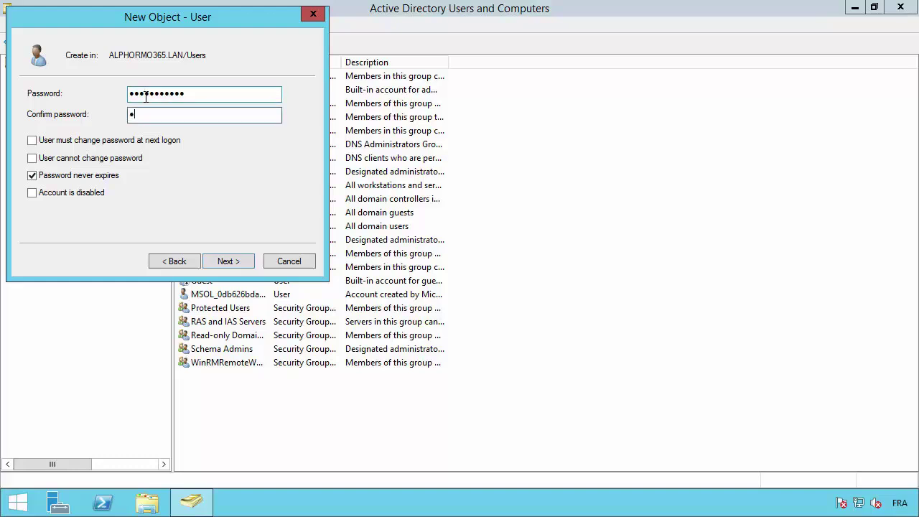
{"action": "type", "text": "$$w0rd1234"}
{"action": "left_click", "coordinate": [231, 262]}
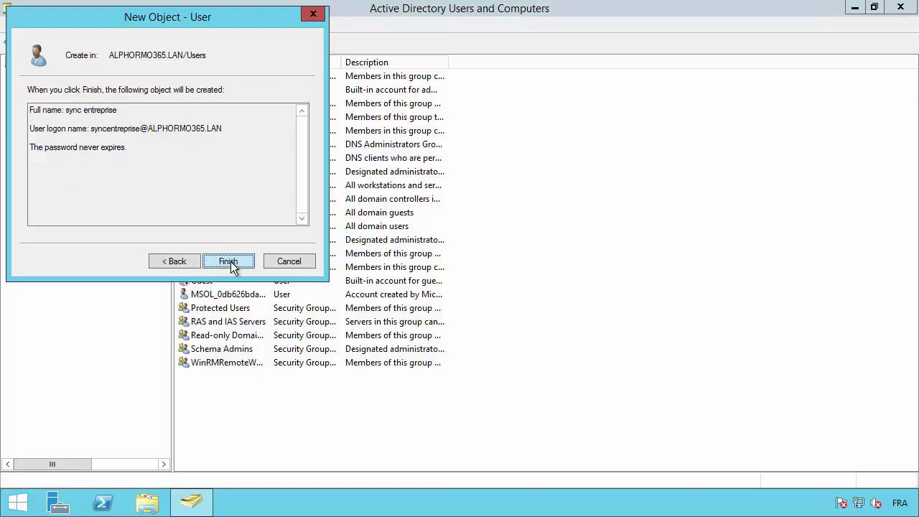
Create the sync entreprise user and view its group memberships.
{"action": "left_click", "coordinate": [231, 261]}
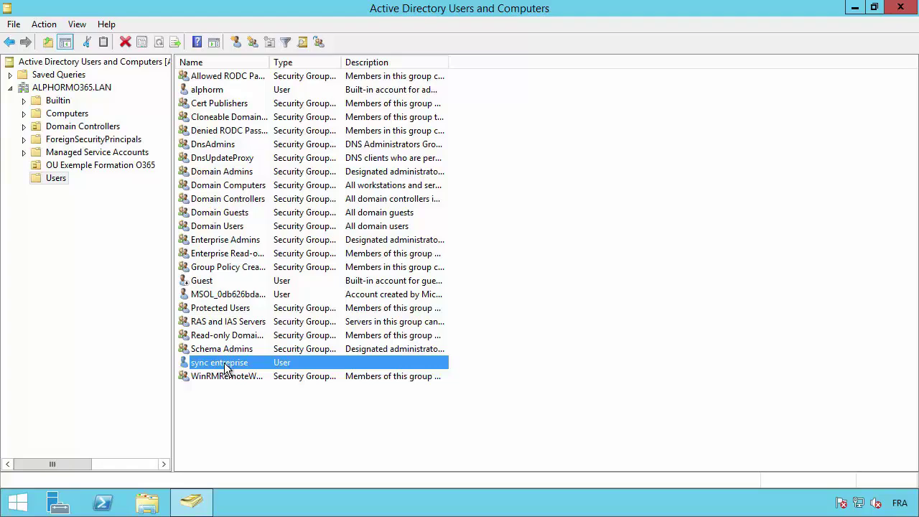
{"action": "key", "text": "Return"}
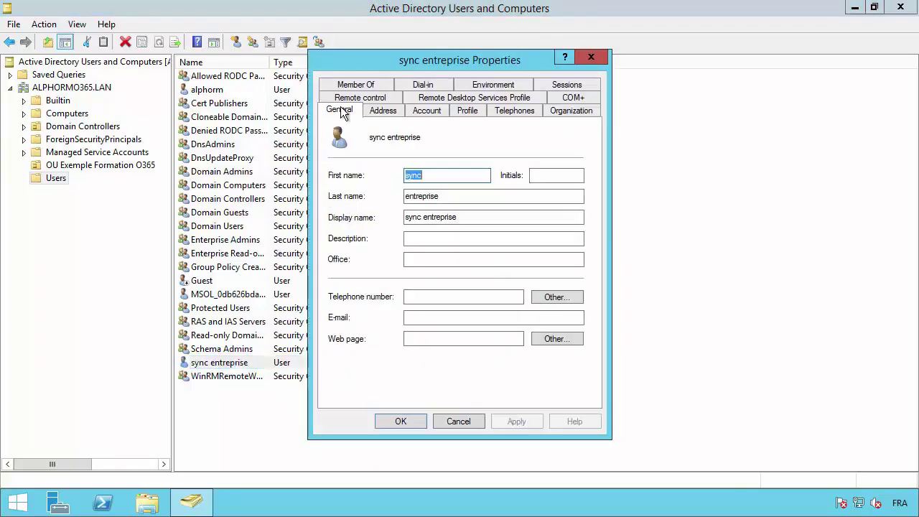
{"action": "left_click", "coordinate": [427, 111]}
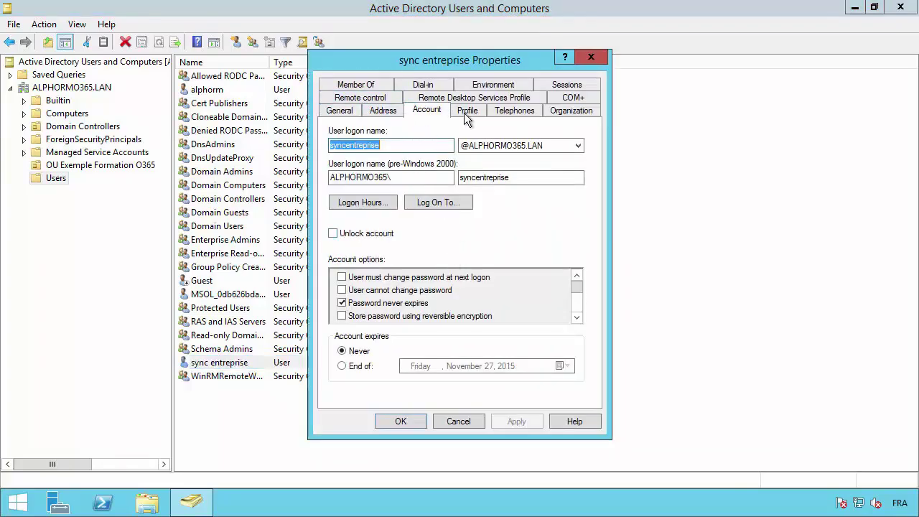
{"action": "left_click", "coordinate": [389, 85]}
Add the user to the Domain Admins group.
{"action": "left_click", "coordinate": [353, 283]}
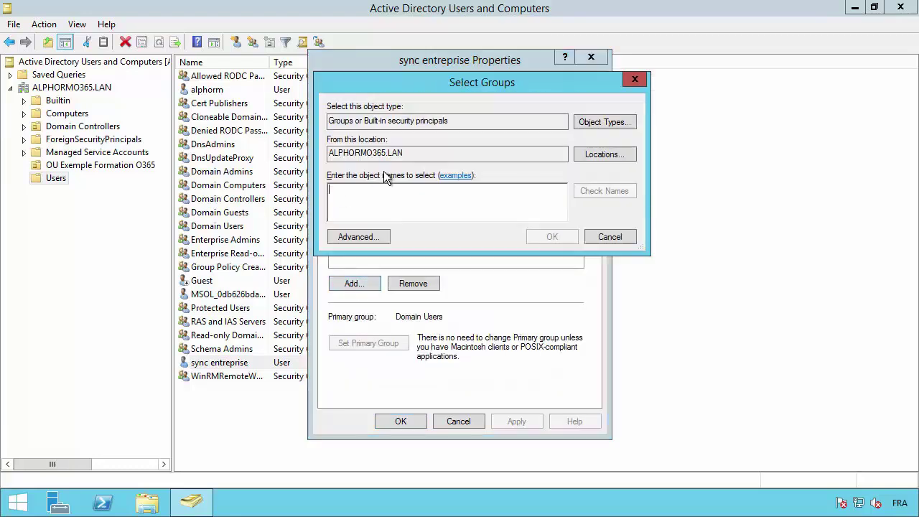
{"action": "type", "text": "doma"}
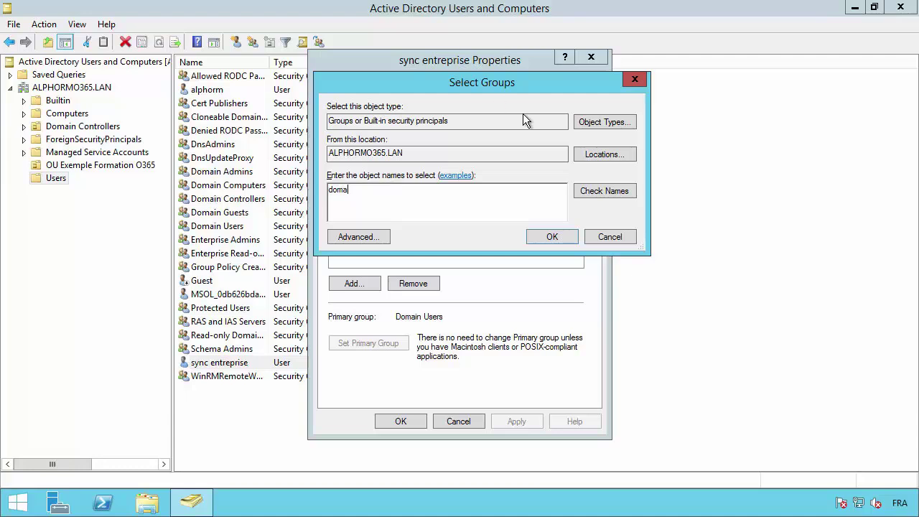
{"action": "left_click", "coordinate": [609, 192]}
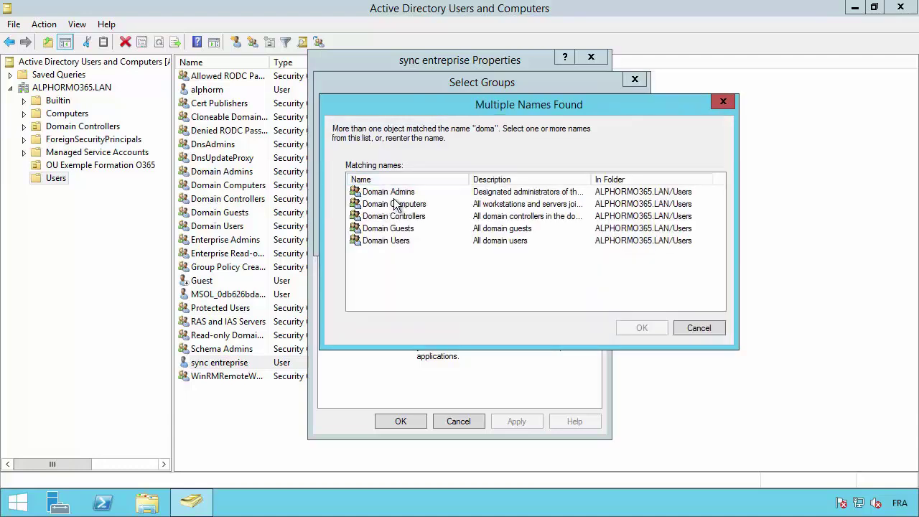
{"action": "double_click", "coordinate": [391, 192]}
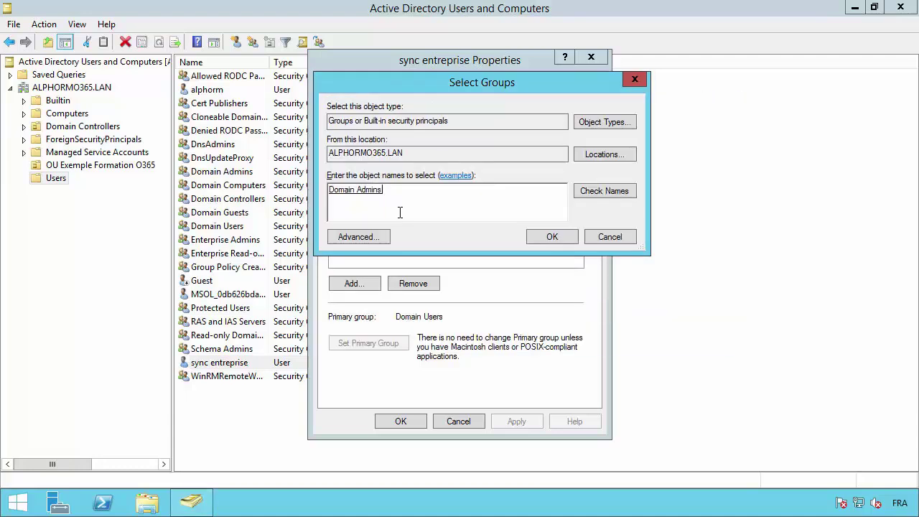
{"action": "type", "text": "e tr"}
{"action": "key", "text": "BackSpace"}
{"action": "key", "text": "BackSpace"}
{"action": "key", "text": "BackSpace"}
{"action": "key", "text": "BackSpace"}
{"action": "type", "text": "entr"}
{"action": "left_click", "coordinate": [593, 190]}
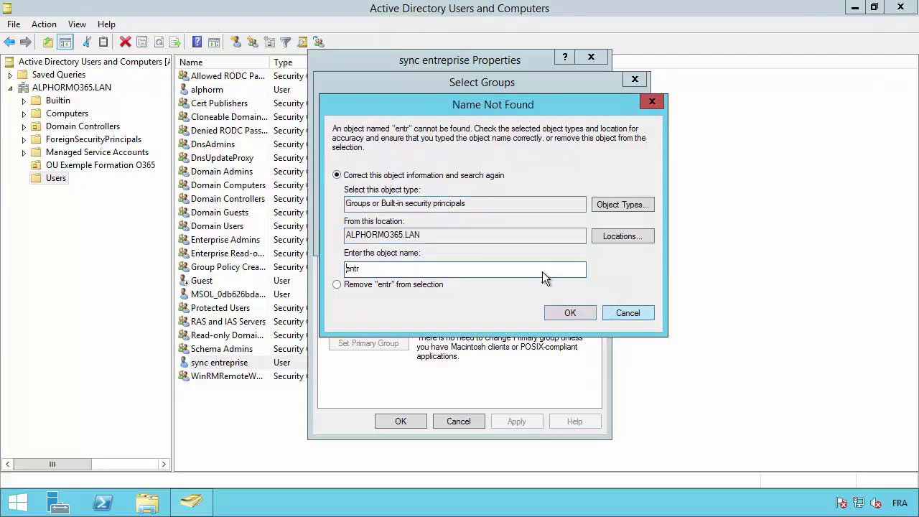
{"action": "key", "text": "Escape"}
{"action": "key", "text": "BackSpace"}
{"action": "key", "text": "BackSpace"}
{"action": "key", "text": "BackSpace"}
{"action": "key", "text": "BackSpace"}
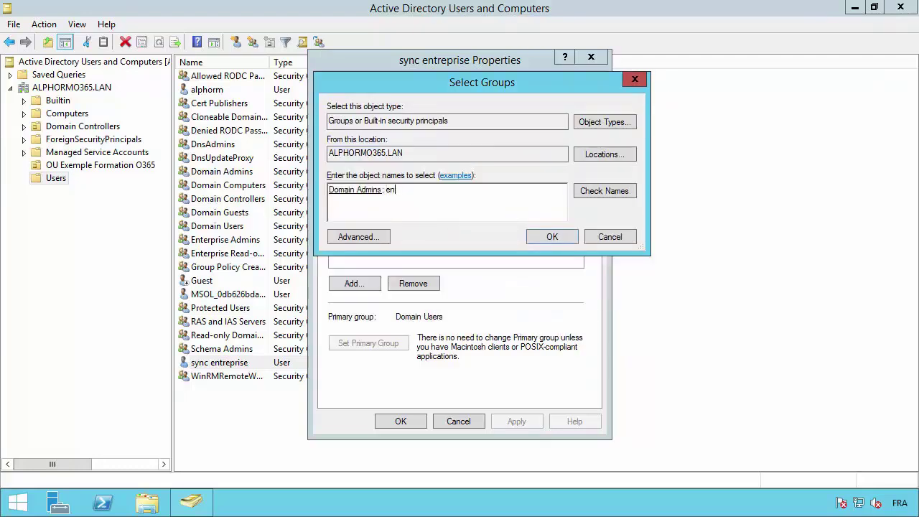
{"action": "left_click", "coordinate": [549, 236]}
Add the user to Enterprise Admins and save its properties.
{"action": "left_click", "coordinate": [351, 283]}
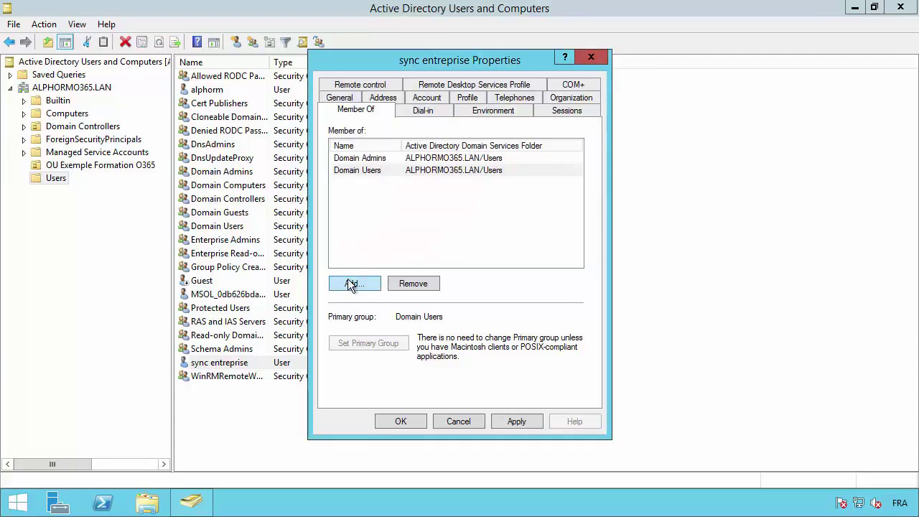
{"action": "type", "text": "entre"}
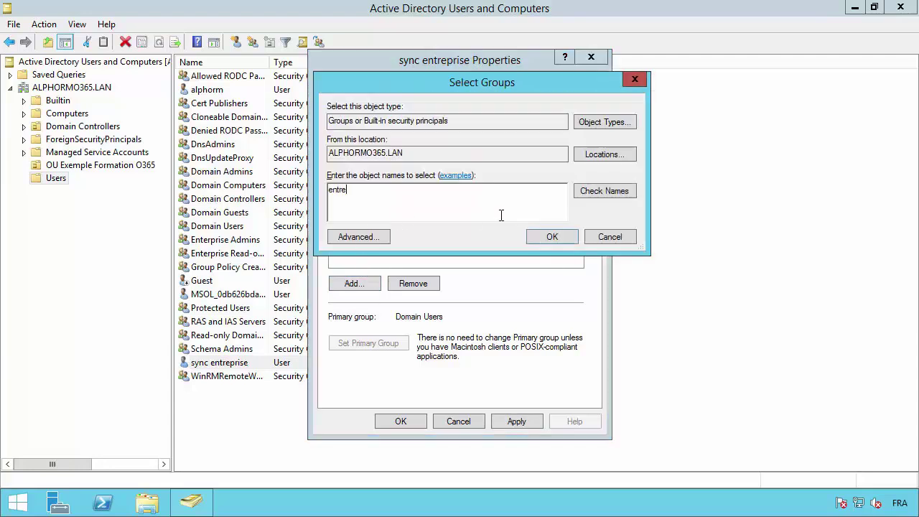
{"action": "left_click", "coordinate": [591, 188]}
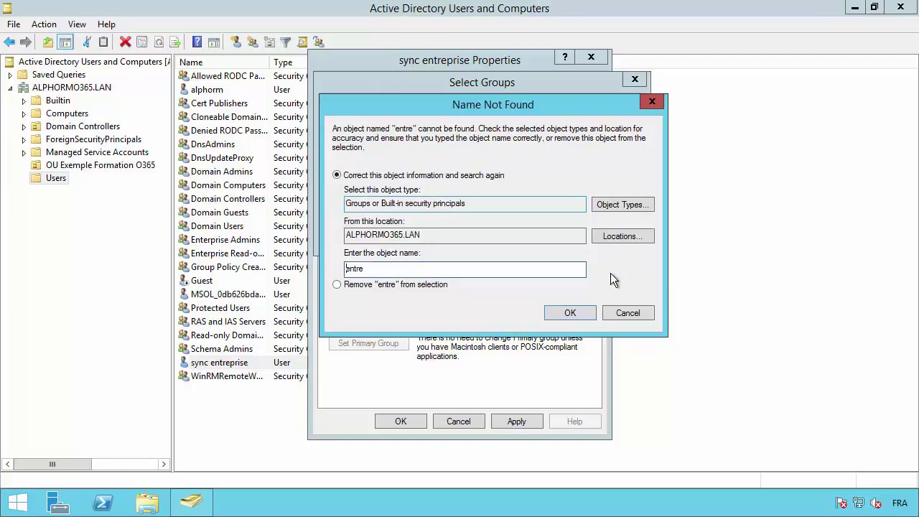
{"action": "left_click", "coordinate": [628, 310]}
{"action": "key", "text": "BackSpace"}
{"action": "key", "text": "BackSpace"}
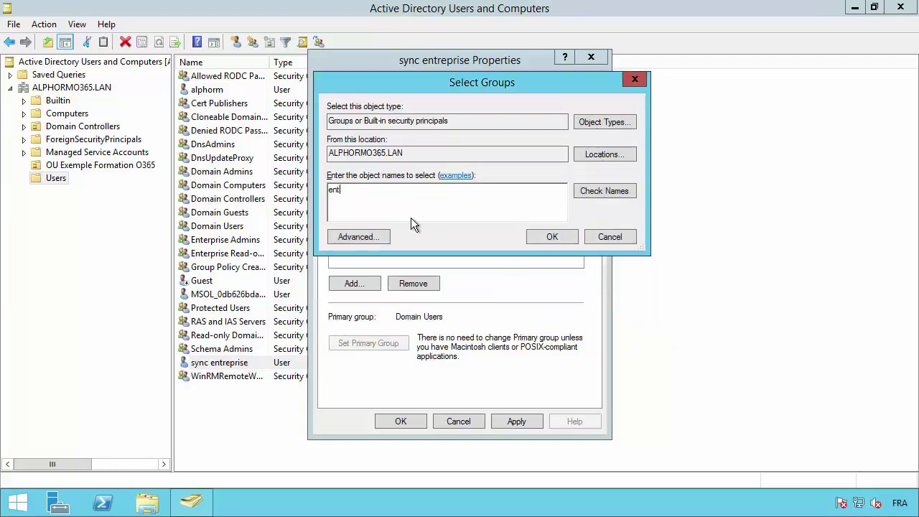
{"action": "type", "text": "er"}
{"action": "left_click", "coordinate": [607, 194]}
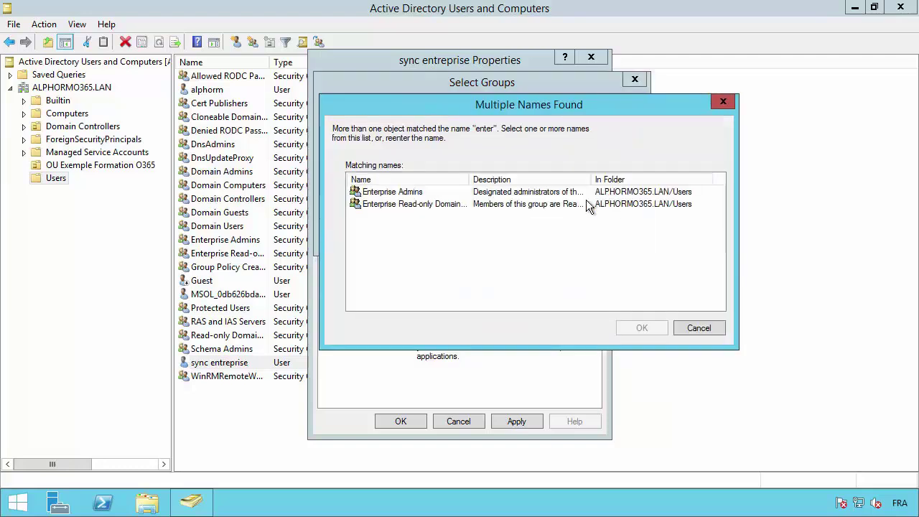
{"action": "double_click", "coordinate": [382, 192]}
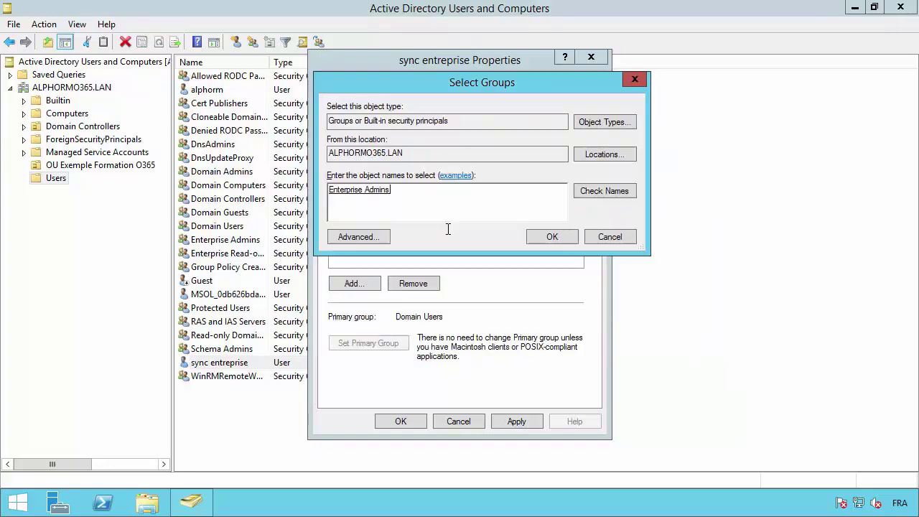
{"action": "left_click", "coordinate": [552, 238]}
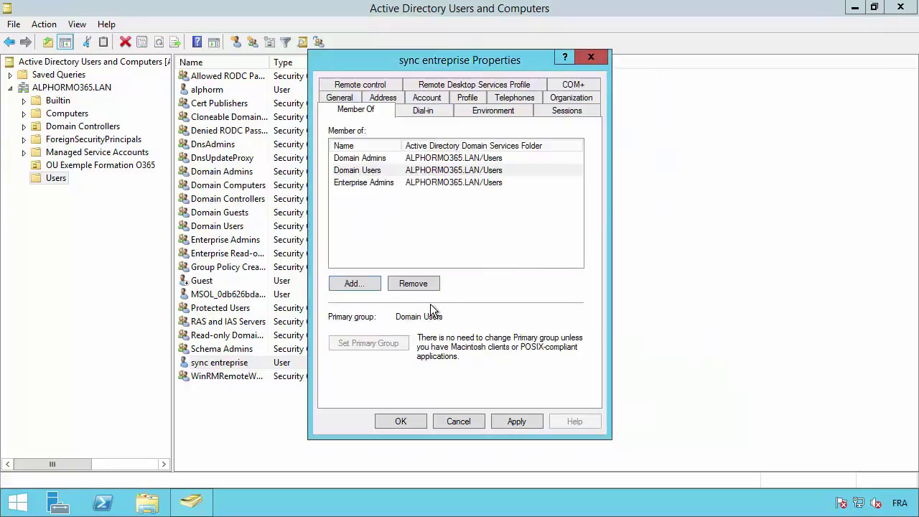
{"action": "left_click", "coordinate": [400, 421]}
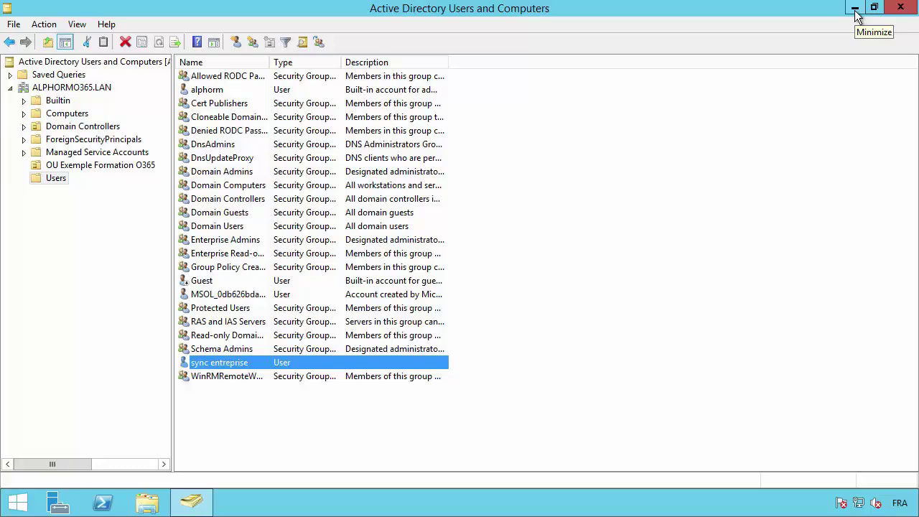
Minimise the Active Directory Users and Computers window.
{"action": "mouse_move", "coordinate": [856, 7]}
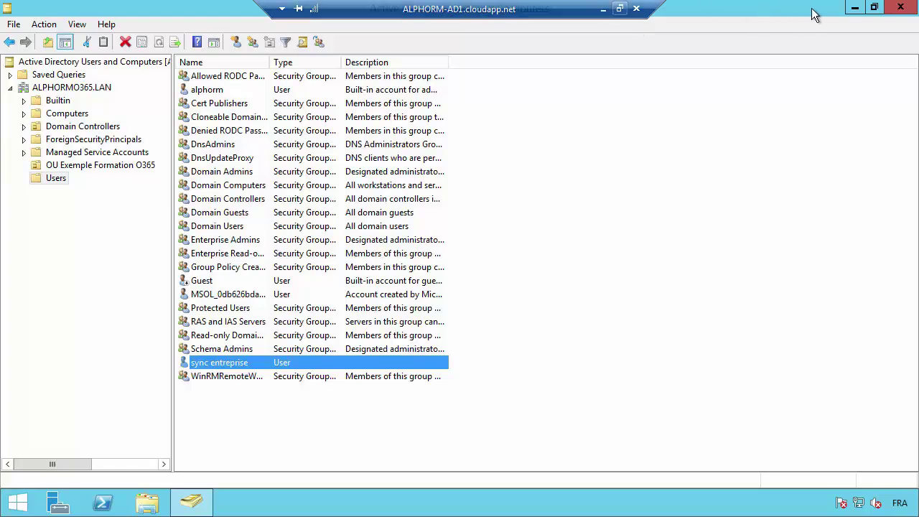
{"action": "left_click", "coordinate": [853, 9]}
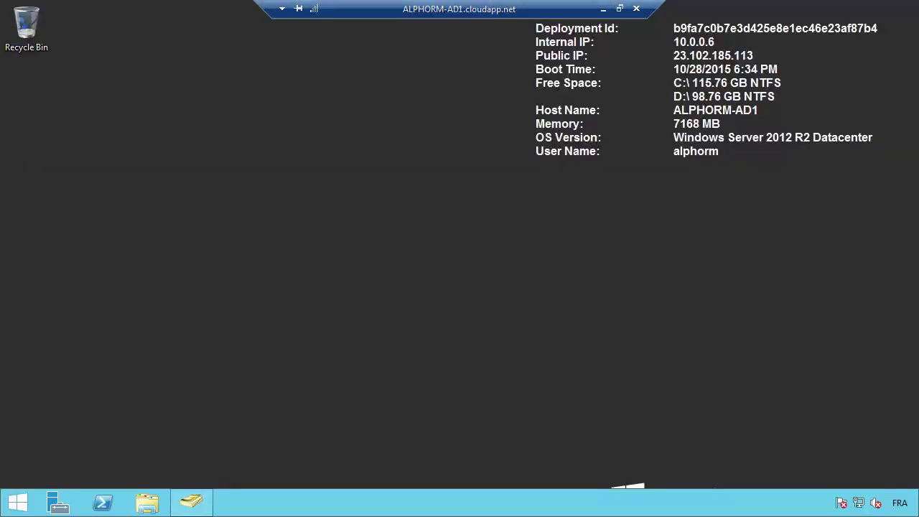
Launch Event Viewer from the Start screen search and maximise it.
{"action": "left_click", "coordinate": [18, 502]}
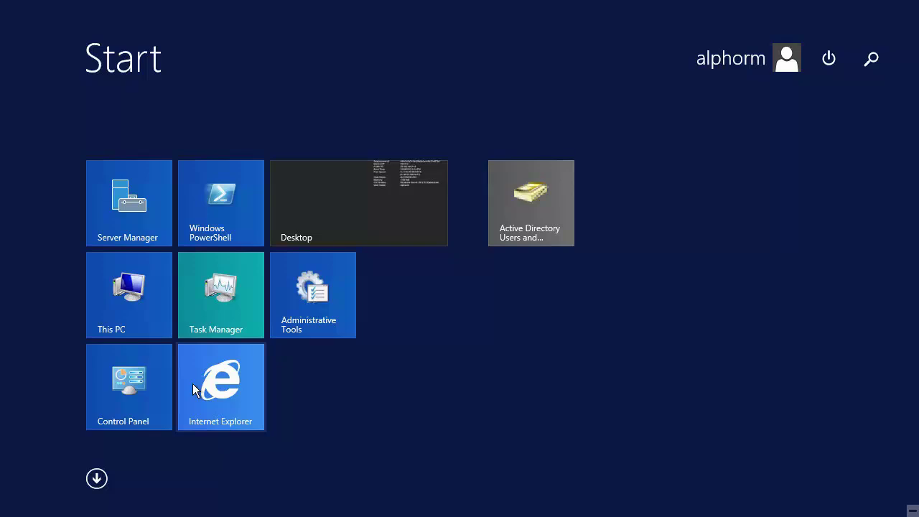
{"action": "type", "text": "even"}
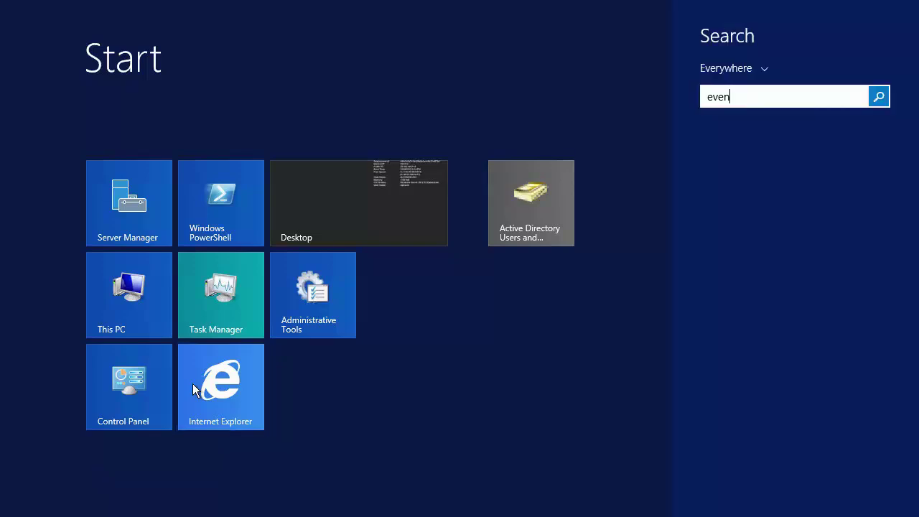
{"action": "key", "text": "BackSpace"}
{"action": "key", "text": "BackSpace"}
{"action": "key", "text": "BackSpace"}
{"action": "key", "text": "BackSpace"}
{"action": "type", "text": "event Viewer"}
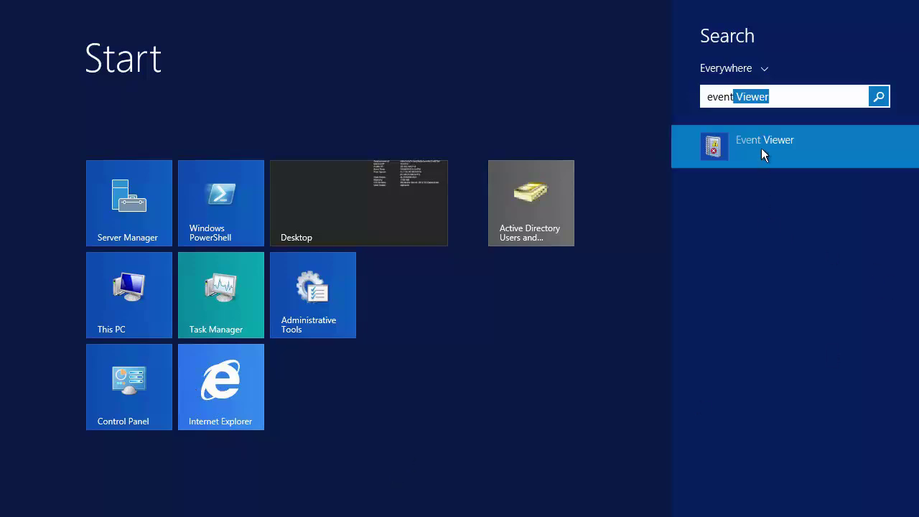
{"action": "left_click", "coordinate": [761, 148]}
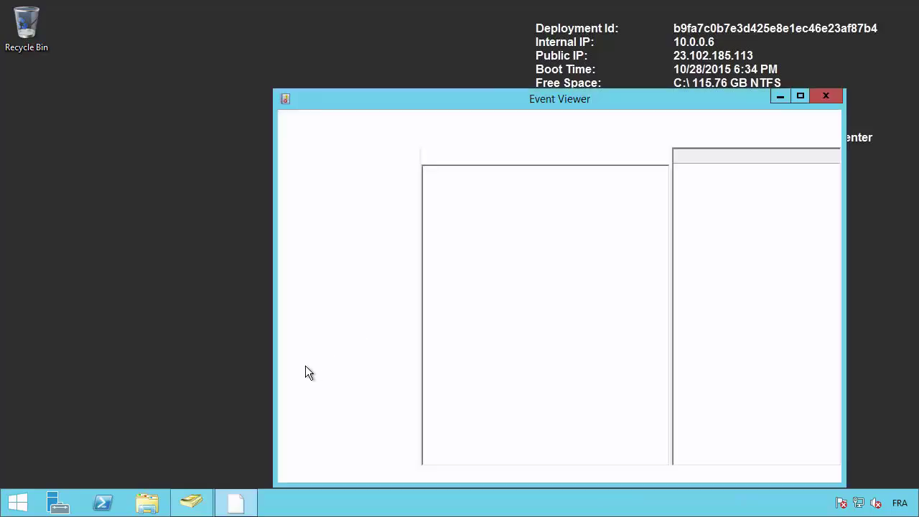
{"action": "double_click", "coordinate": [476, 96]}
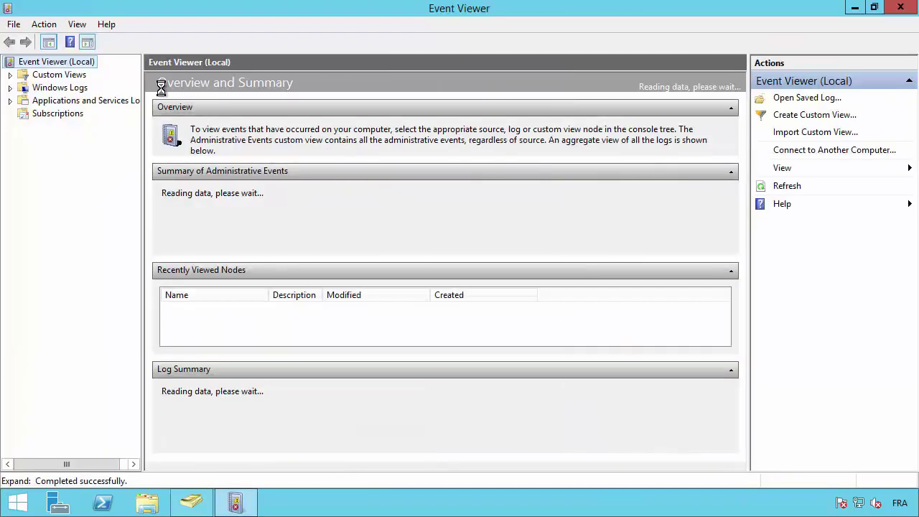
Open the Application log and inspect the 10/15/2015 3:32:43 PM MSSQL error 5601.
{"action": "double_click", "coordinate": [53, 76]}
{"action": "double_click", "coordinate": [53, 115]}
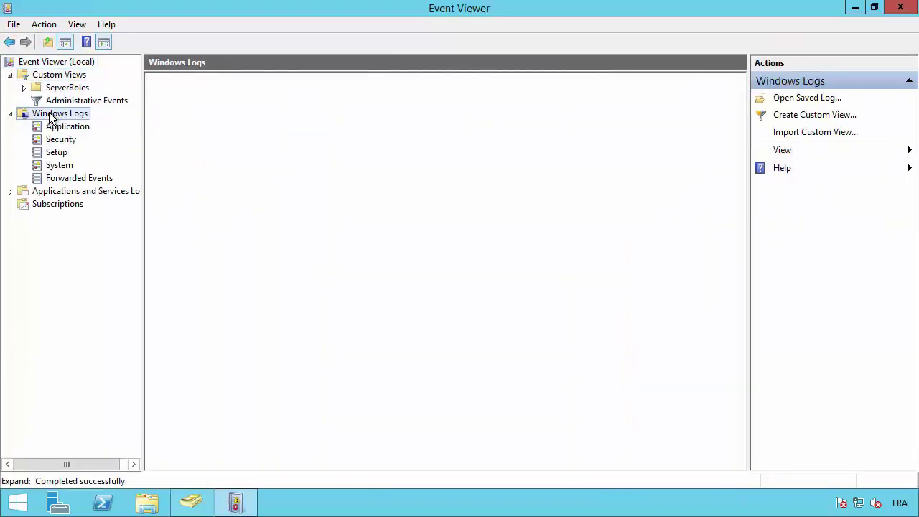
{"action": "left_click", "coordinate": [68, 127]}
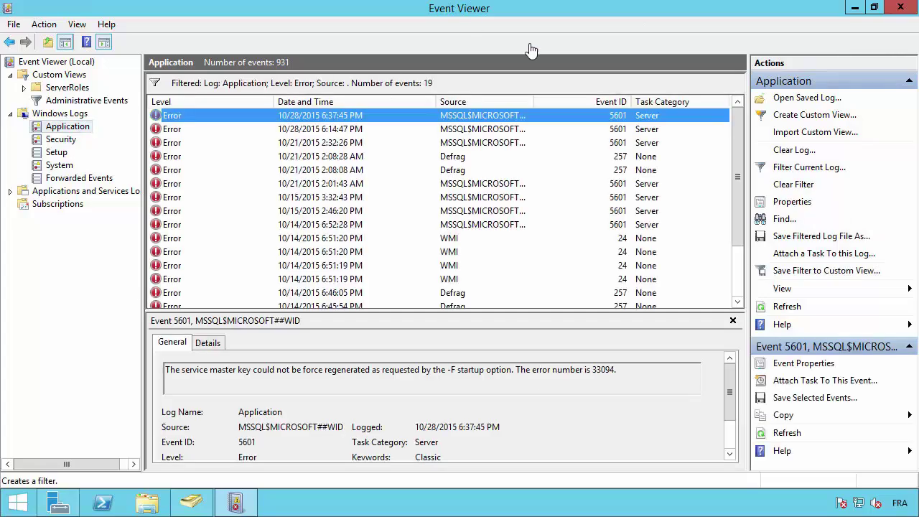
{"action": "left_click", "coordinate": [793, 167]}
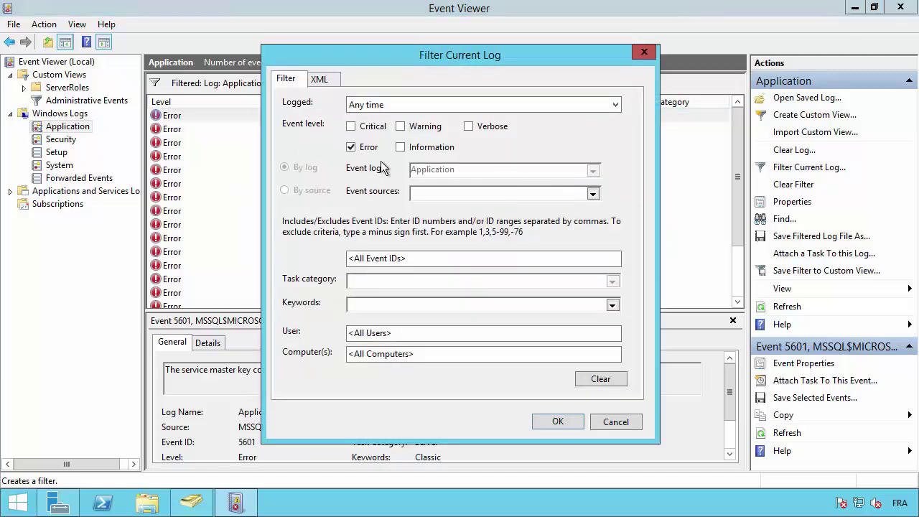
{"action": "left_click", "coordinate": [613, 424]}
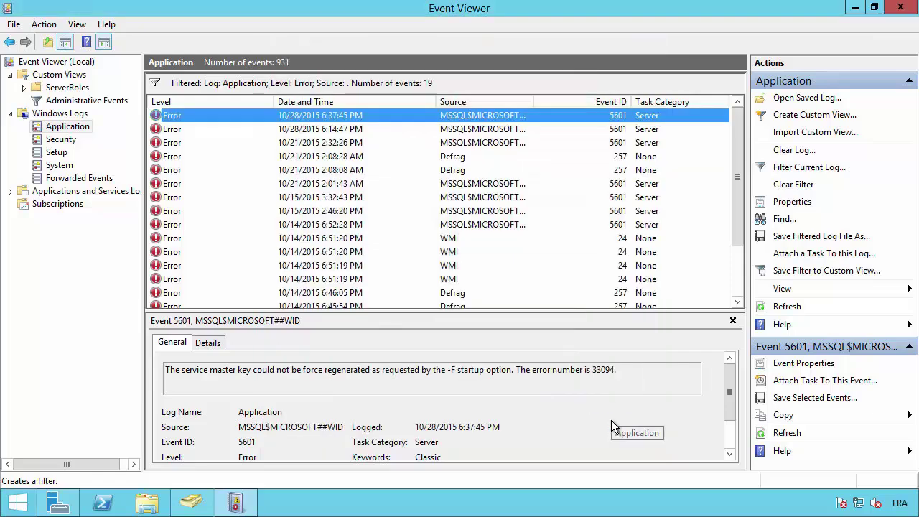
{"action": "left_click", "coordinate": [466, 198]}
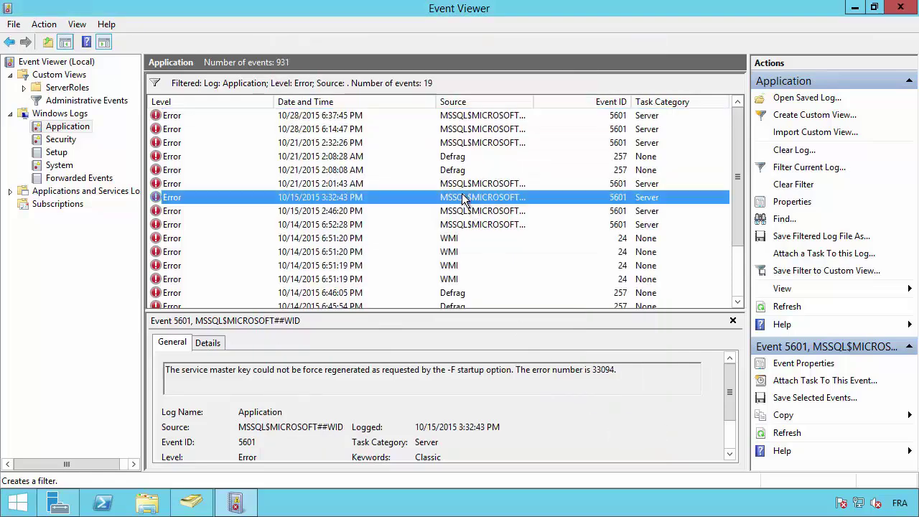
{"action": "scroll", "coordinate": [465, 199], "scroll_direction": "down", "scroll_amount": 2}
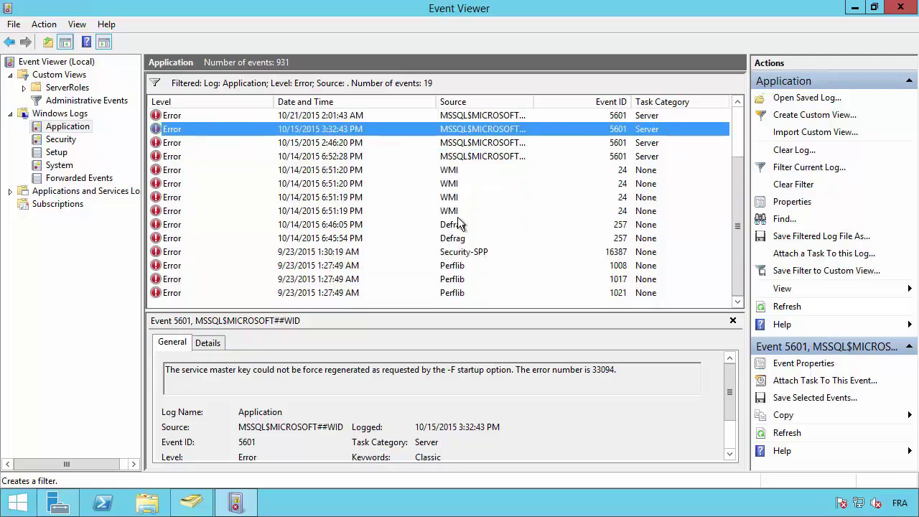
{"action": "scroll", "coordinate": [460, 224], "scroll_direction": "up", "scroll_amount": 2}
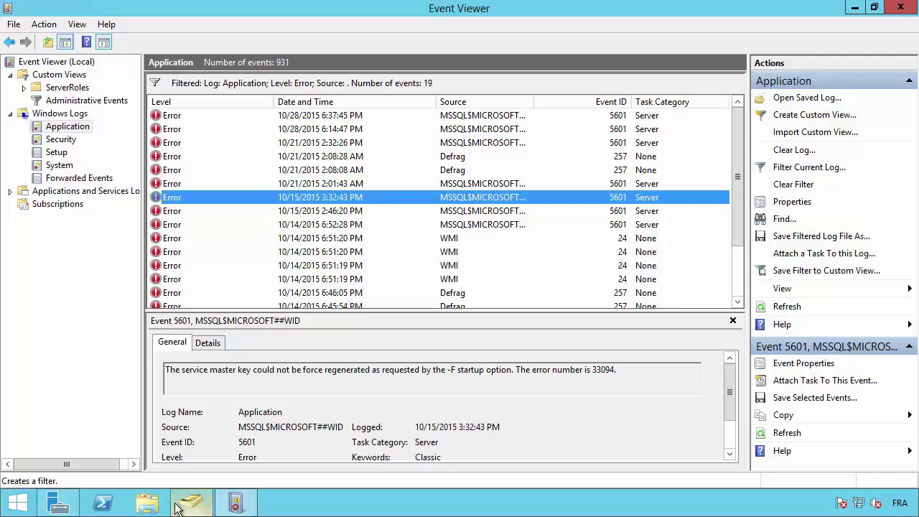
Scroll Server Manager's AD DS page to the Best Practices Analyzer warnings without running a scan.
{"action": "left_click", "coordinate": [63, 503]}
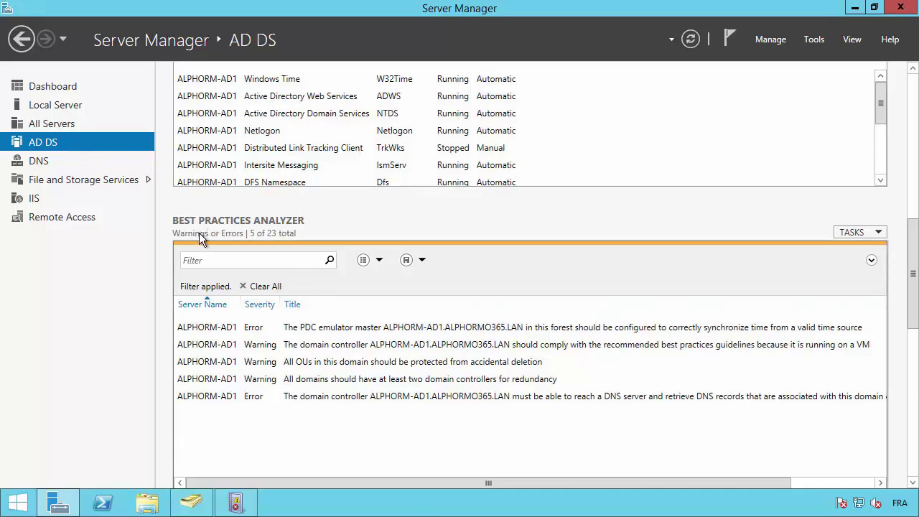
{"action": "scroll", "coordinate": [157, 203], "scroll_direction": "up", "scroll_amount": 5}
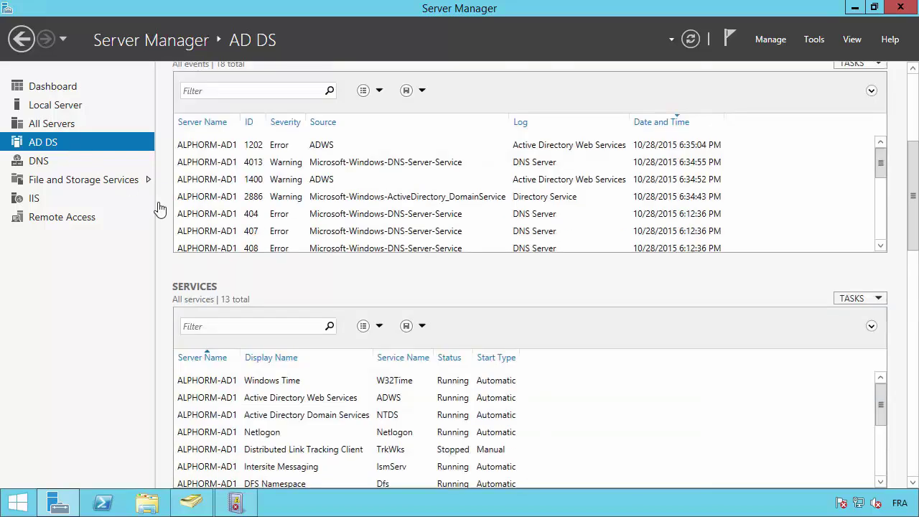
{"action": "scroll", "coordinate": [158, 208], "scroll_direction": "down", "scroll_amount": 4}
{"action": "scroll", "coordinate": [172, 332], "scroll_direction": "down", "scroll_amount": 1}
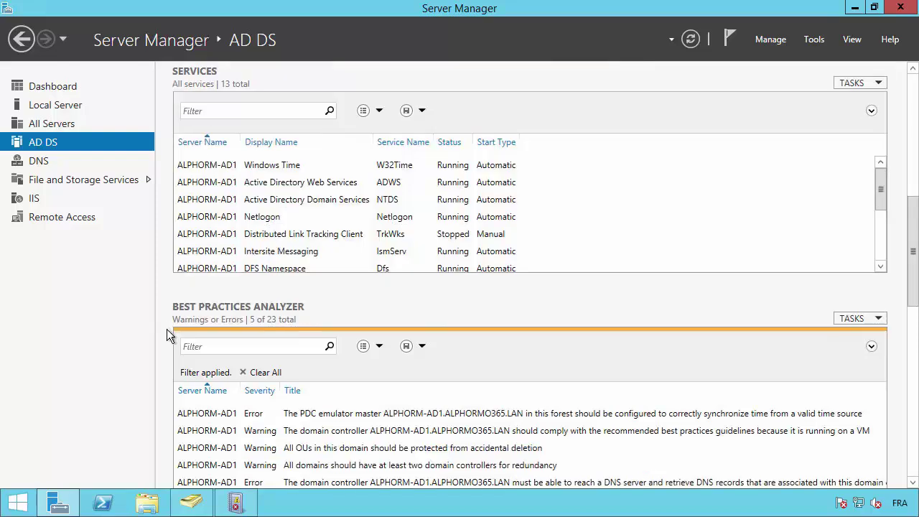
{"action": "scroll", "coordinate": [167, 329], "scroll_direction": "down", "scroll_amount": 1}
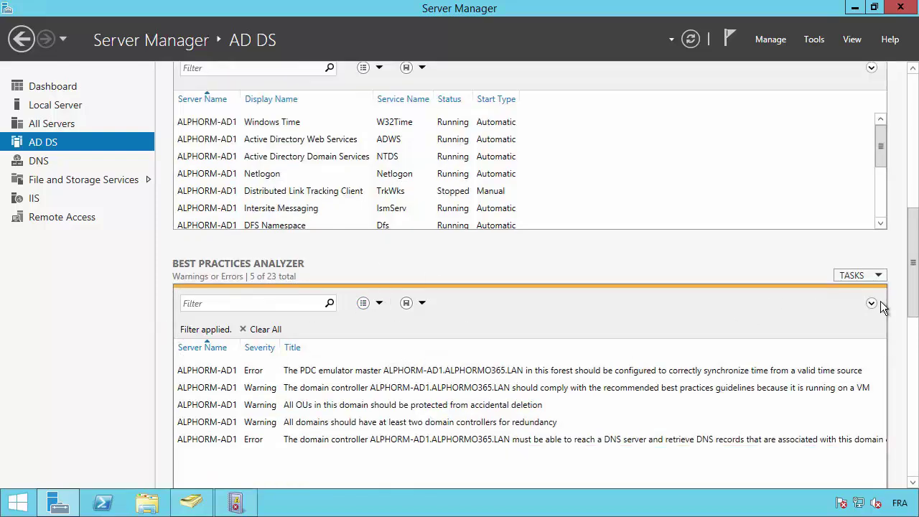
{"action": "left_click", "coordinate": [867, 276]}
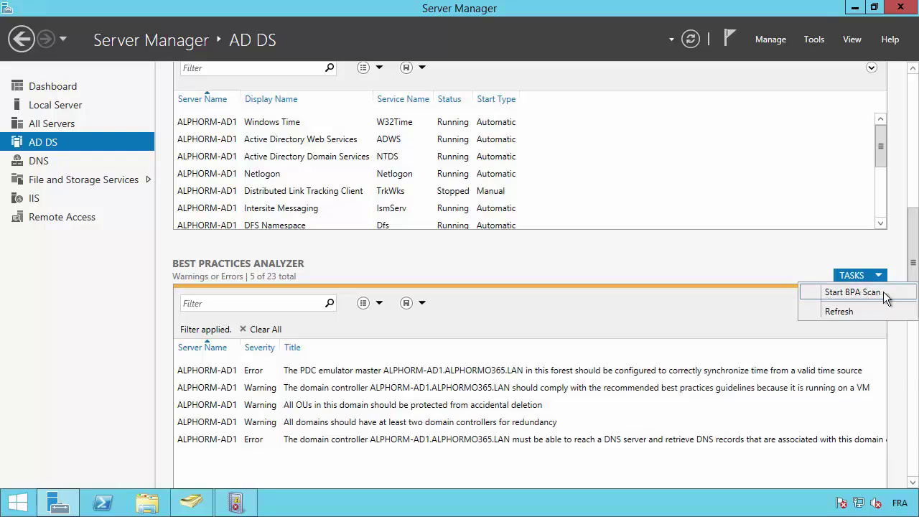
{"action": "left_click", "coordinate": [648, 275]}
{"action": "scroll", "coordinate": [647, 274], "scroll_direction": "down", "scroll_amount": 1}
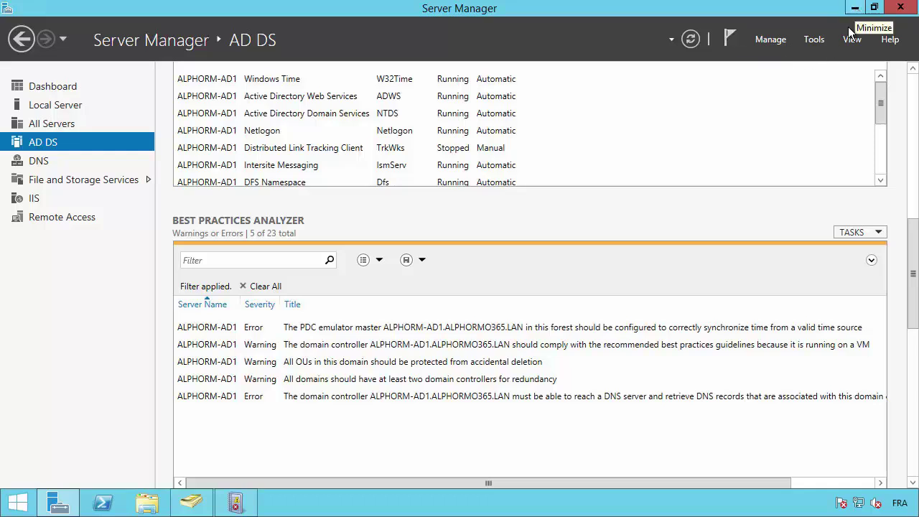
Start a Remote Desktop connection to ALPHORM-SYNC1, cancel its credential prompt, and return to ALPHORM-AD1.
{"action": "mouse_move", "coordinate": [603, 4]}
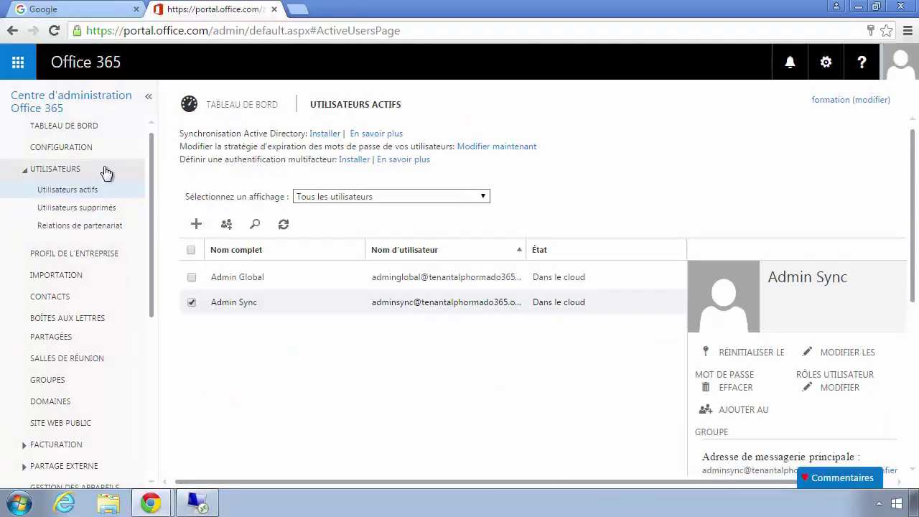
{"action": "left_click", "coordinate": [843, 12]}
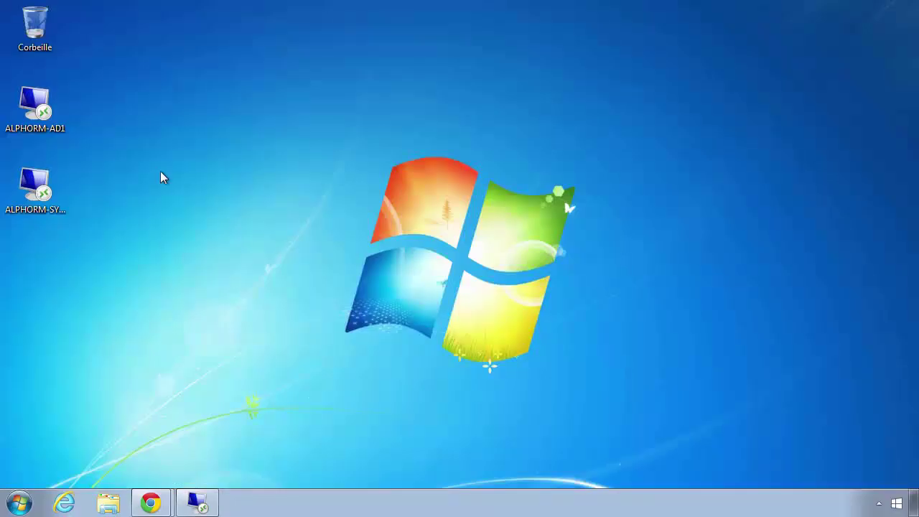
{"action": "left_click", "coordinate": [38, 188]}
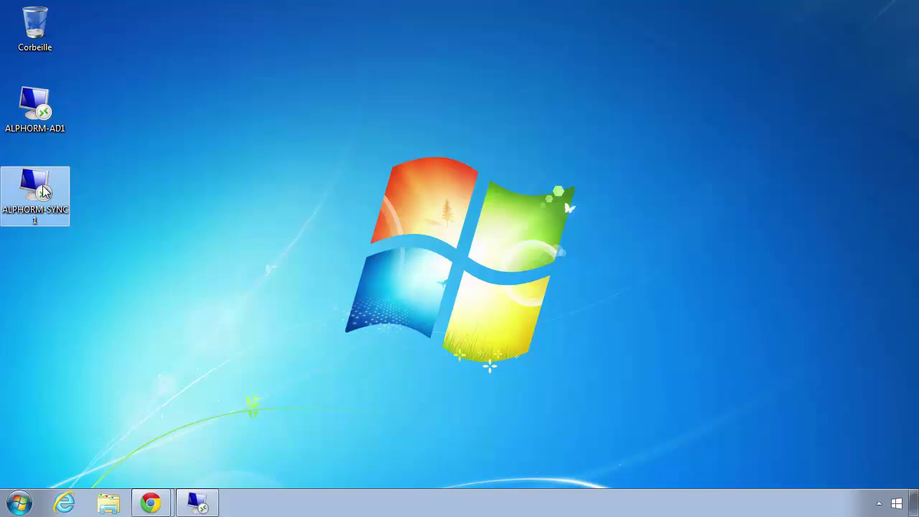
{"action": "double_click", "coordinate": [42, 189]}
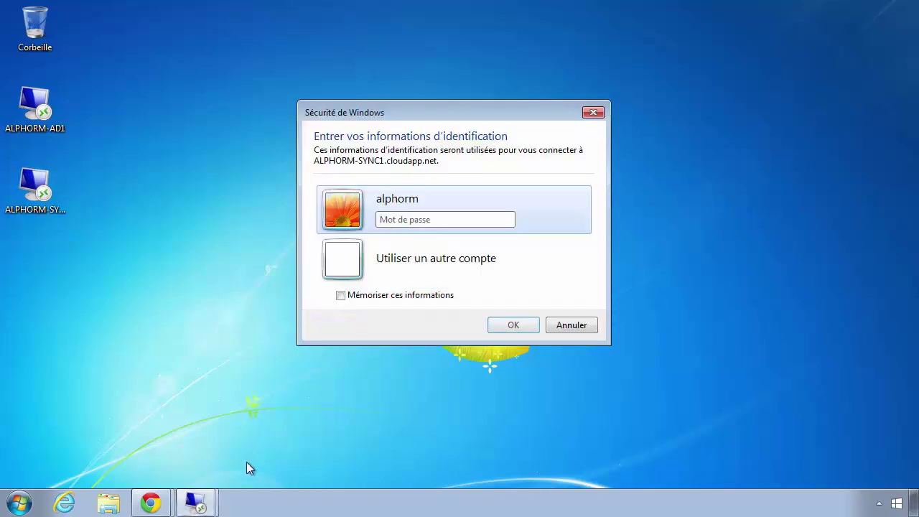
{"action": "left_click", "coordinate": [557, 328]}
{"action": "left_click", "coordinate": [204, 506]}
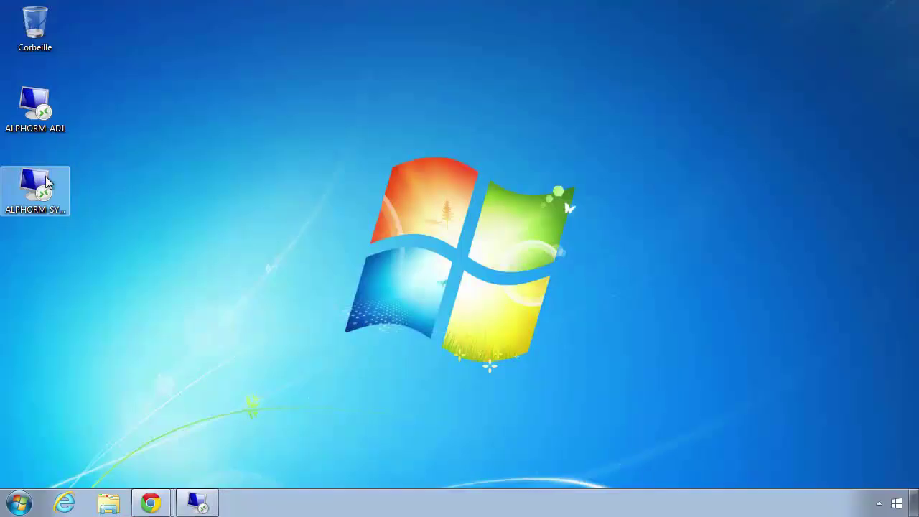
Reconnect to ALPHORM-SYNC1 with a different account, enter the sync account's username, then switch to ALPHORM-AD1.
{"action": "double_click", "coordinate": [69, 199]}
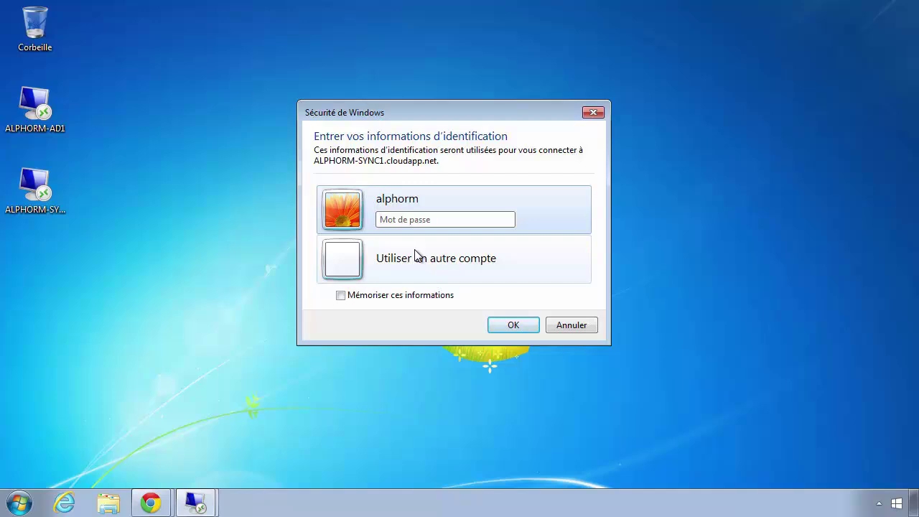
{"action": "left_click", "coordinate": [417, 257]}
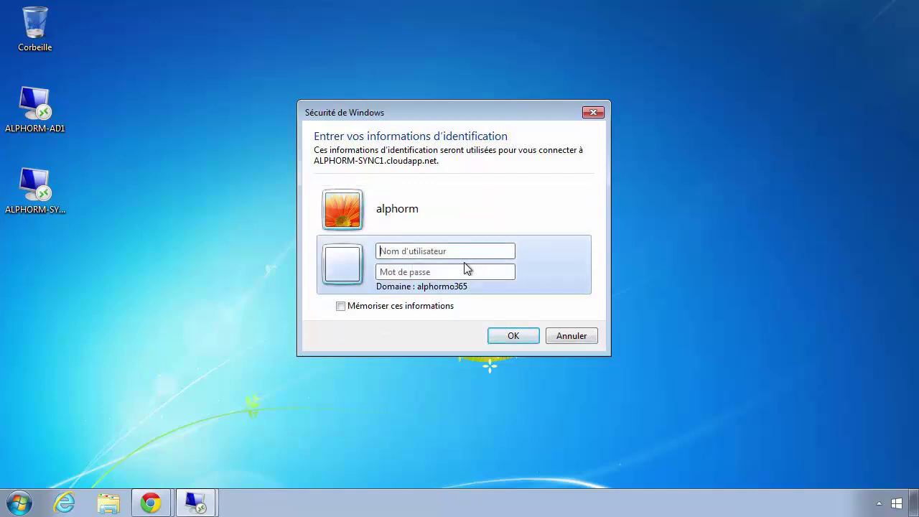
{"action": "type", "text": "alphorm"}
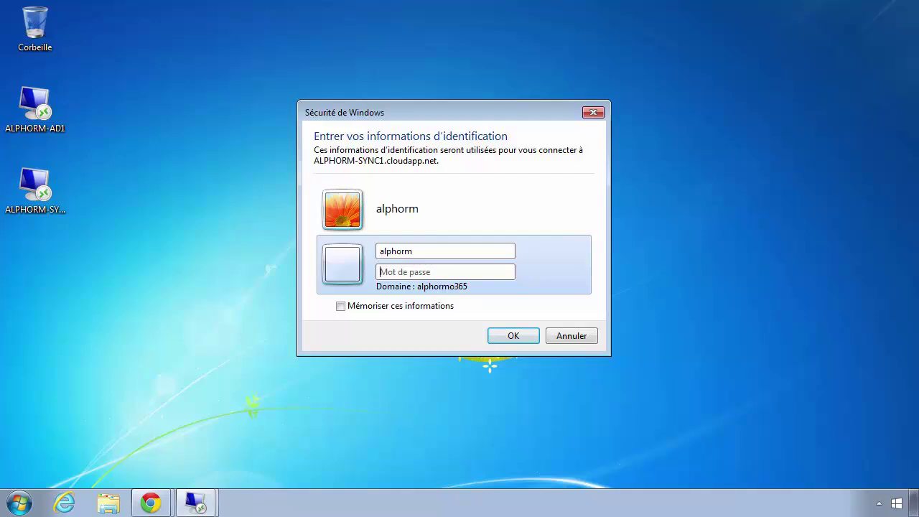
{"action": "key", "text": "shift+Tab"}
{"action": "type", "text": "syncenterprise"}
{"action": "left_click", "coordinate": [198, 502]}
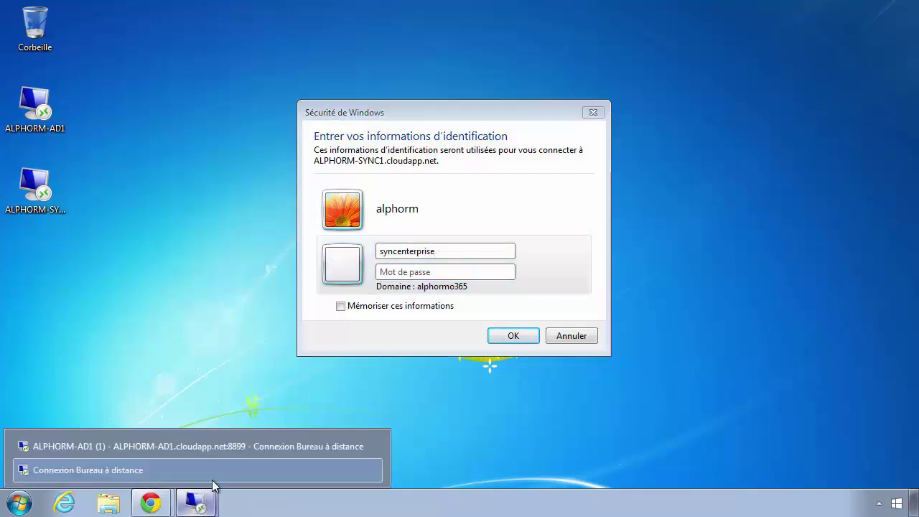
{"action": "left_click", "coordinate": [139, 447]}
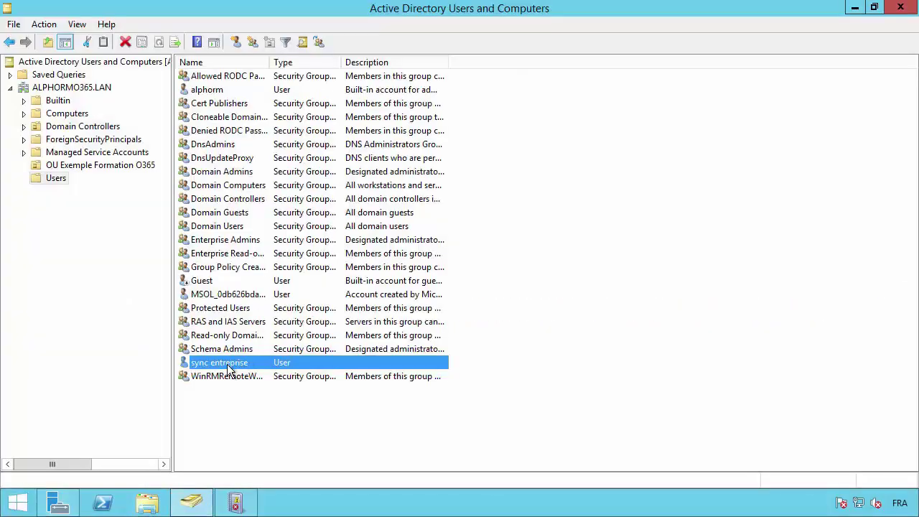
Check the sync entreprise account's logon name on its Account tab, then minimize the ALPHORM-AD1 session.
{"action": "double_click", "coordinate": [230, 368]}
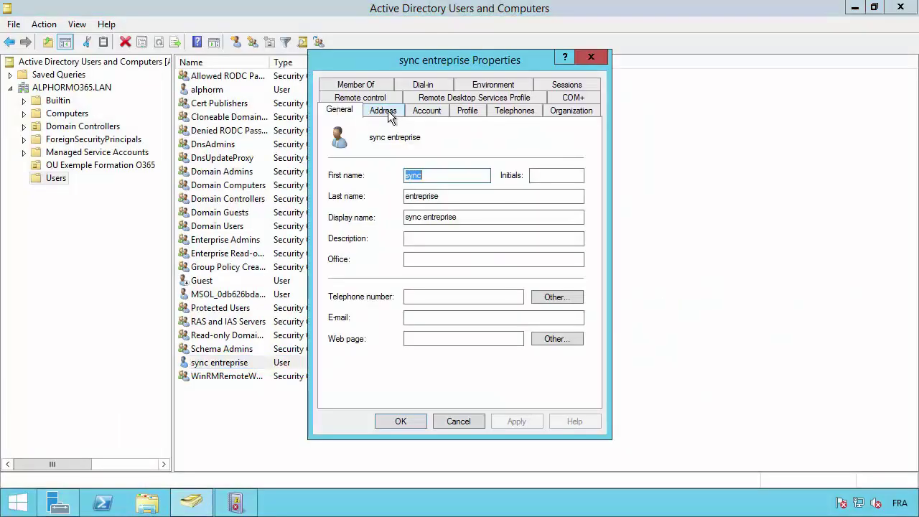
{"action": "left_click", "coordinate": [426, 112]}
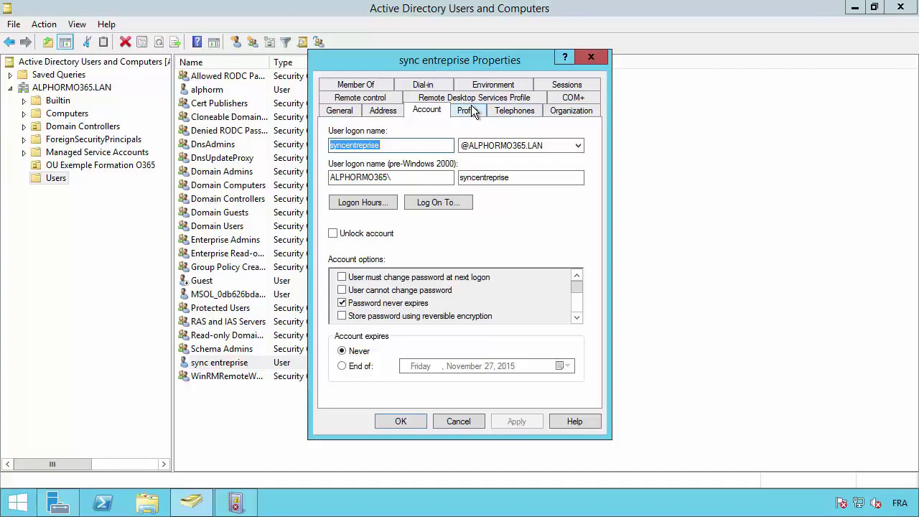
{"action": "left_click", "coordinate": [590, 57]}
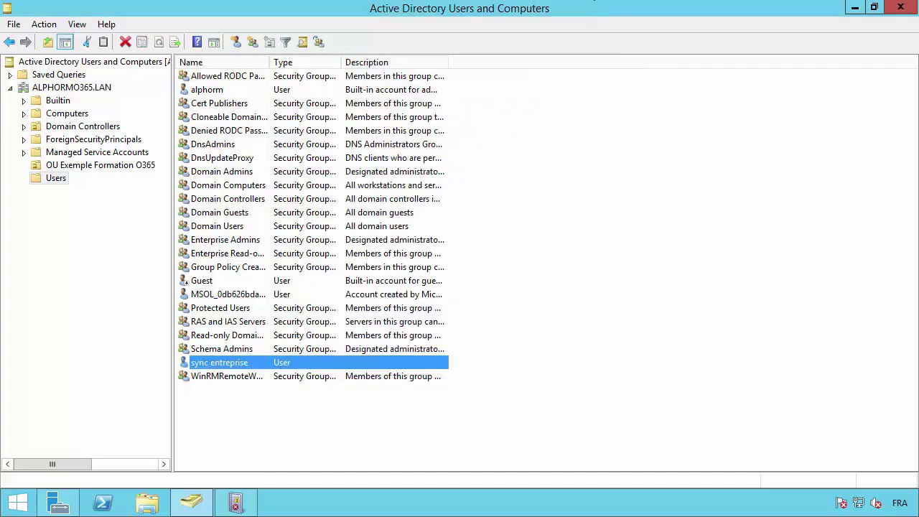
{"action": "left_click", "coordinate": [603, 8]}
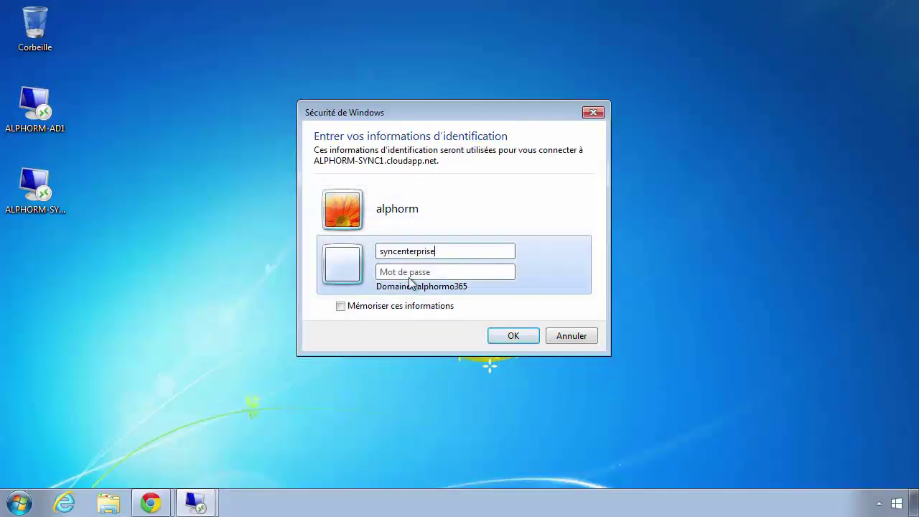
Correct the sync account's username, enter its password, and connect to ALPHORM-SYNC1.
{"action": "key", "text": "BackSpace"}
{"action": "key", "text": "BackSpace"}
{"action": "key", "text": "BackSpace"}
{"action": "key", "text": "BackSpace"}
{"action": "key", "text": "BackSpace"}
{"action": "key", "text": "BackSpace"}
{"action": "key", "text": "BackSpace"}
{"action": "key", "text": "BackSpace"}
{"action": "key", "text": "BackSpace"}
{"action": "key", "text": "BackSpace"}
{"action": "key", "text": "BackSpace"}
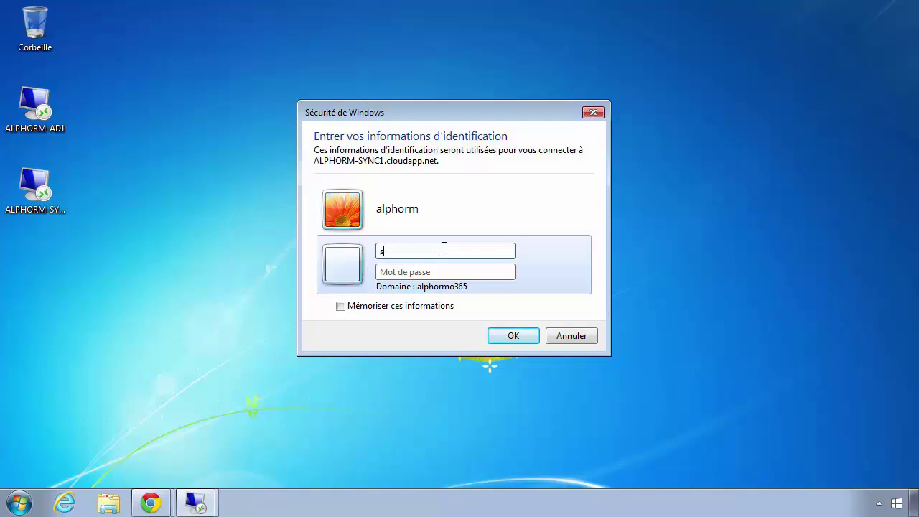
{"action": "type", "text": "syncentreprise"}
{"action": "key", "text": "Tab"}
{"action": "type", "text": "P"}
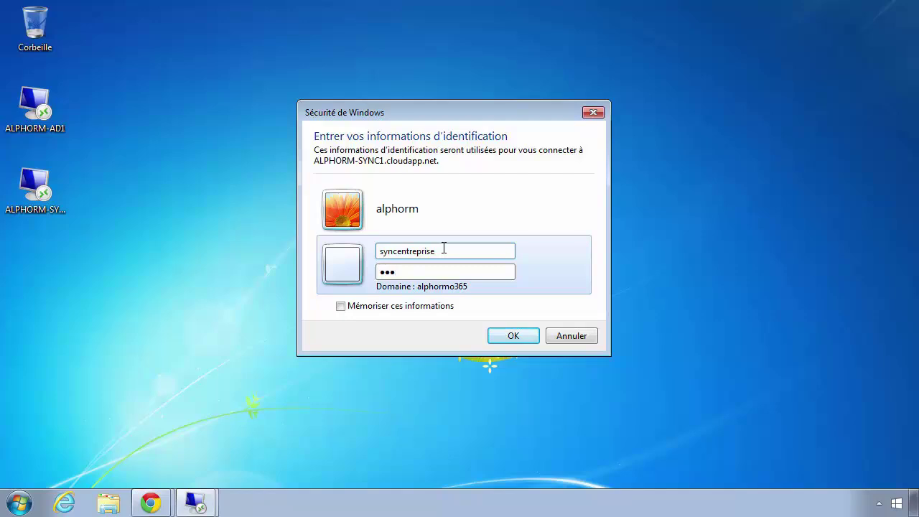
{"action": "type", "text": "********"}
{"action": "key", "text": "Return"}
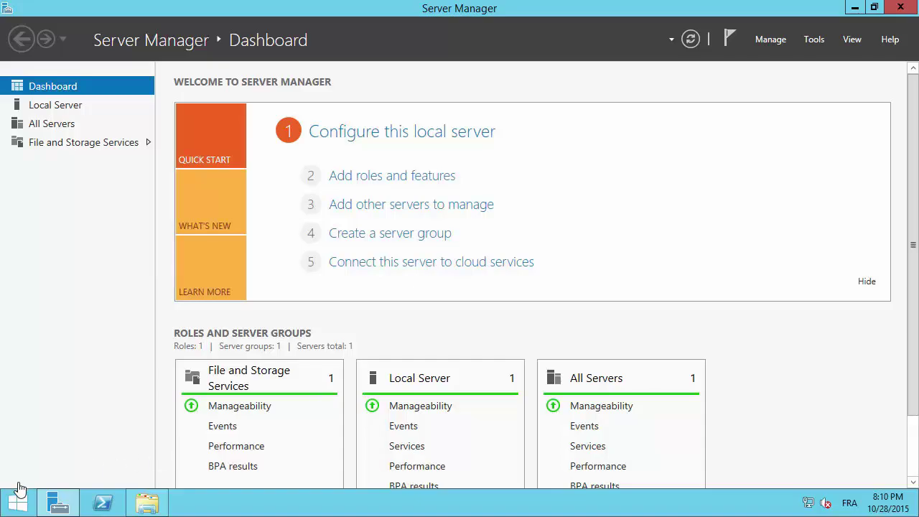
Run the Add Roles and Features wizard with role-based installation on the local server through to Features.
{"action": "left_click", "coordinate": [28, 505]}
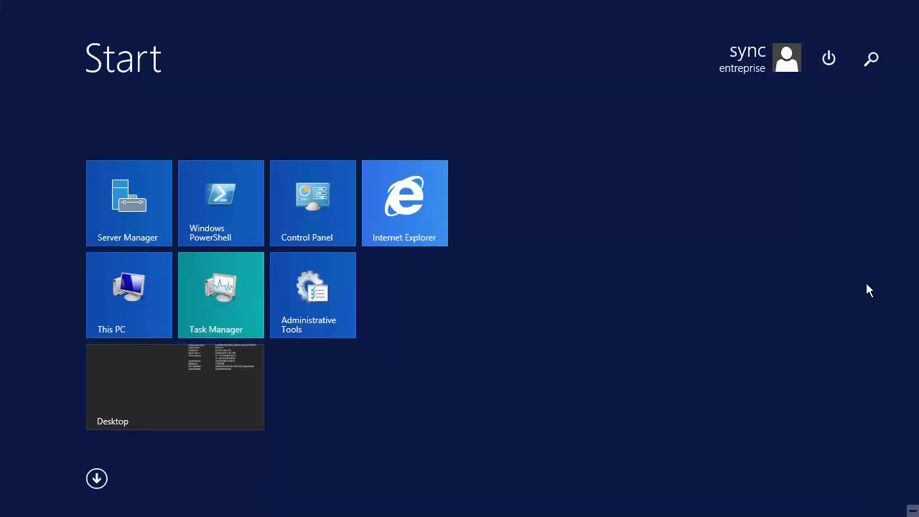
{"action": "left_click", "coordinate": [211, 382]}
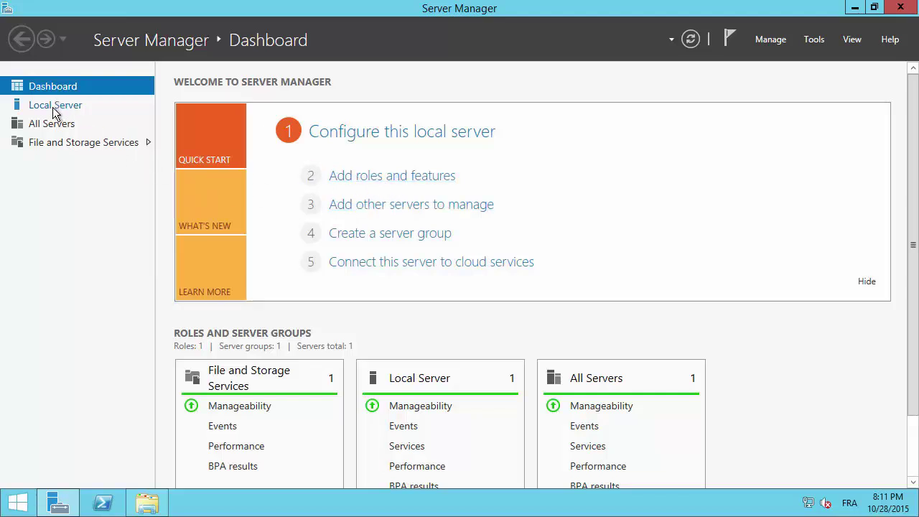
{"action": "left_click", "coordinate": [399, 184]}
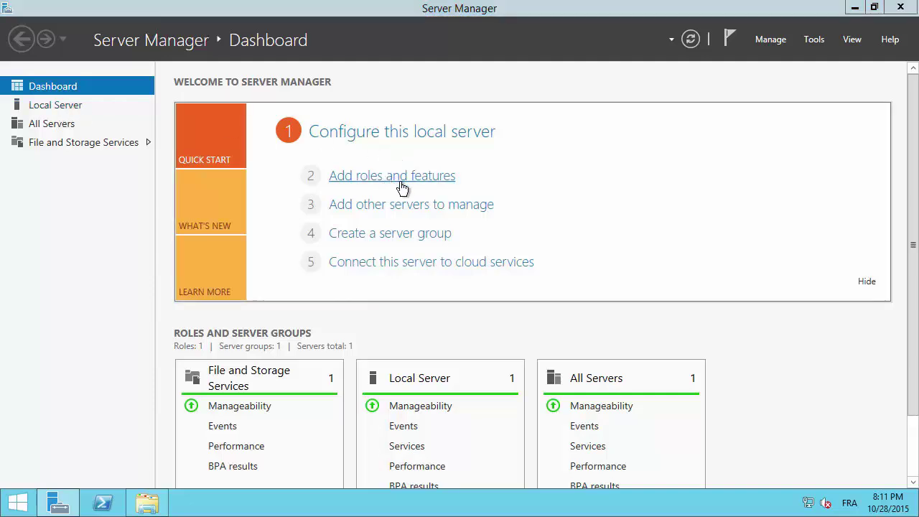
{"action": "left_click", "coordinate": [407, 405]}
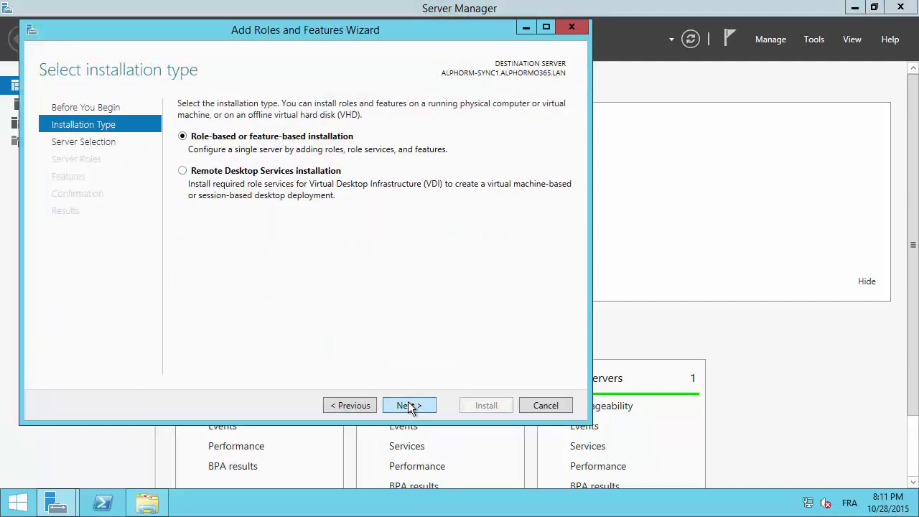
{"action": "left_click", "coordinate": [407, 405]}
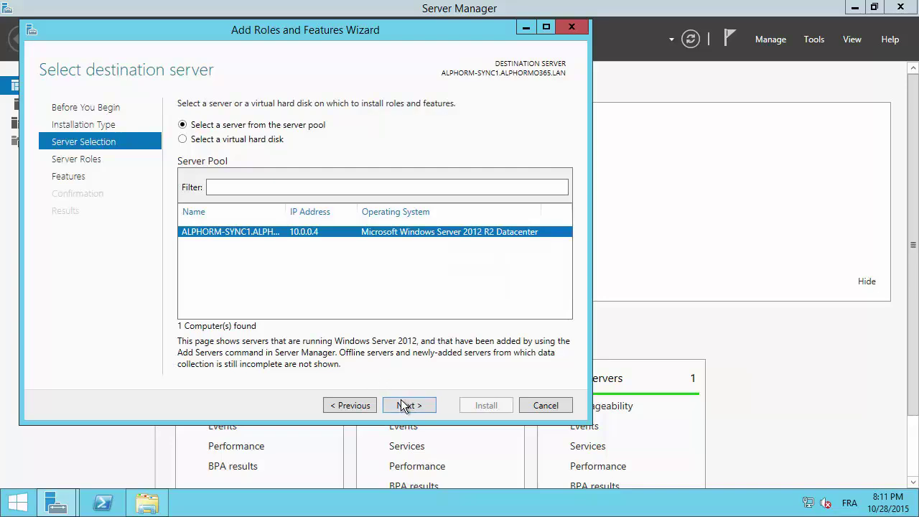
{"action": "left_click", "coordinate": [405, 405]}
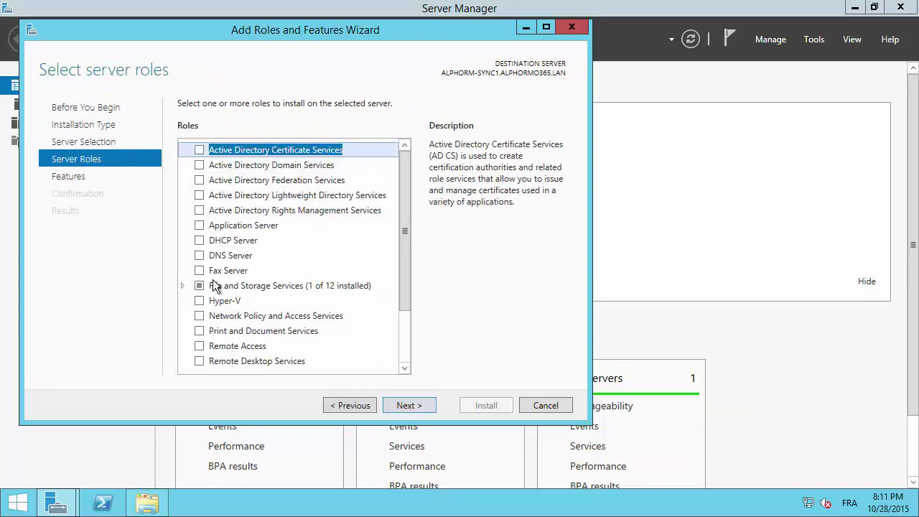
{"action": "scroll", "coordinate": [294, 279], "scroll_direction": "down", "scroll_amount": 2}
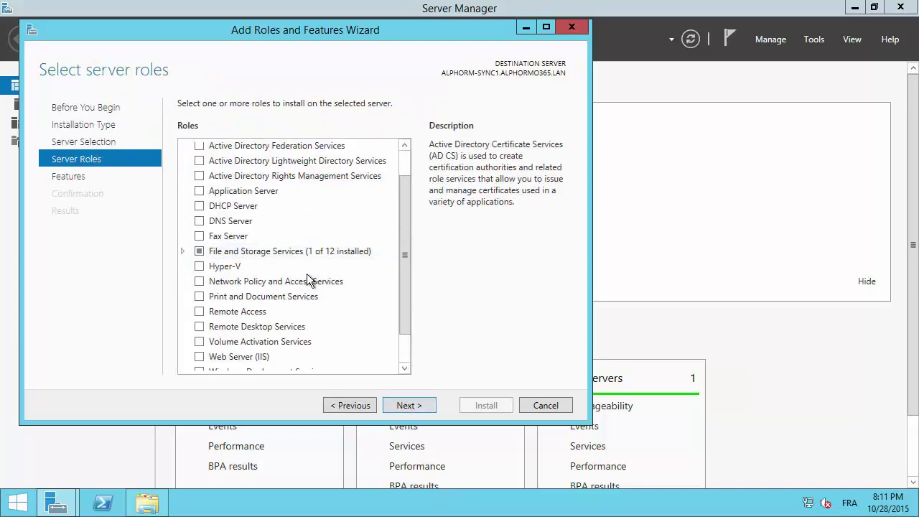
{"action": "left_click", "coordinate": [109, 179]}
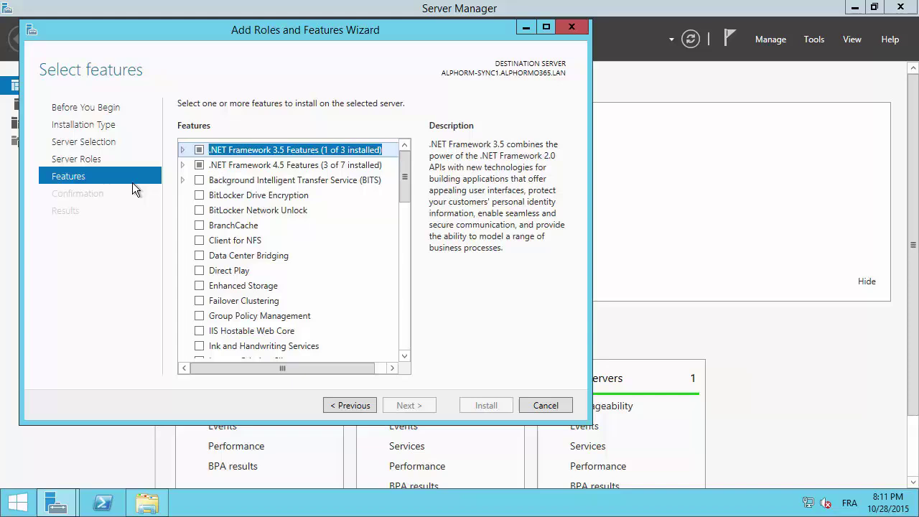
Confirm .NET Framework 3.5 and 4.5 features are installed, cancel, and reopen Server Manager via This PC.
{"action": "left_click", "coordinate": [182, 150]}
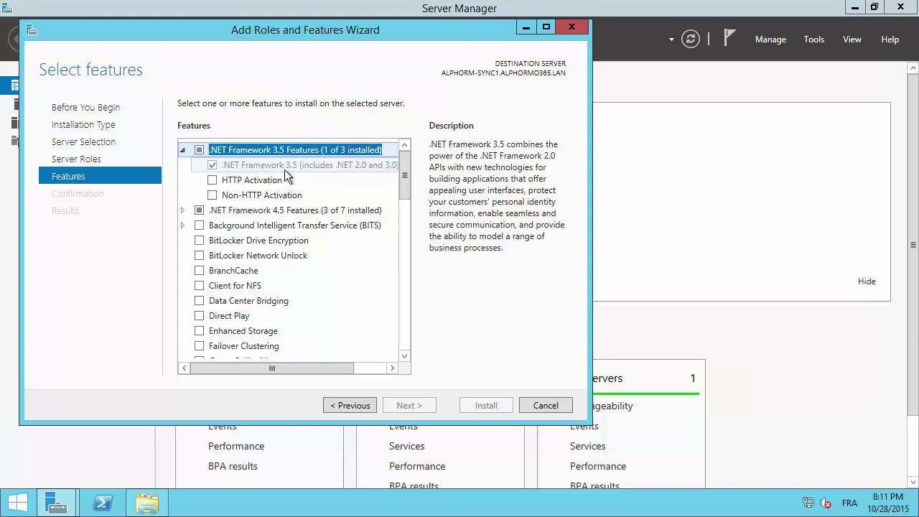
{"action": "left_click", "coordinate": [184, 209]}
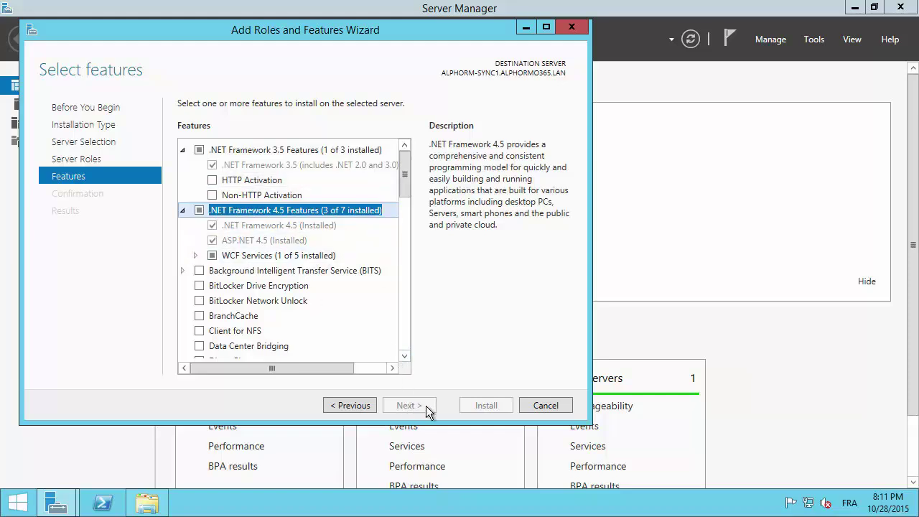
{"action": "left_click", "coordinate": [544, 405]}
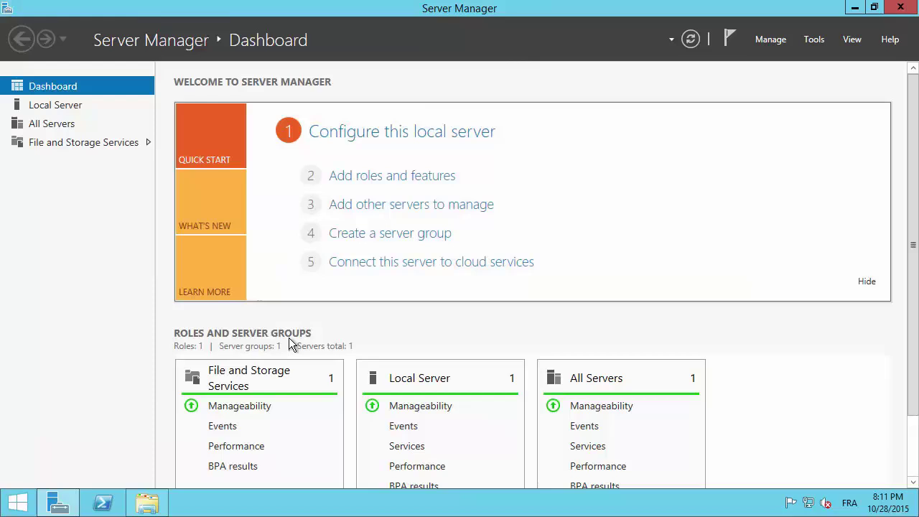
{"action": "left_click", "coordinate": [901, 7]}
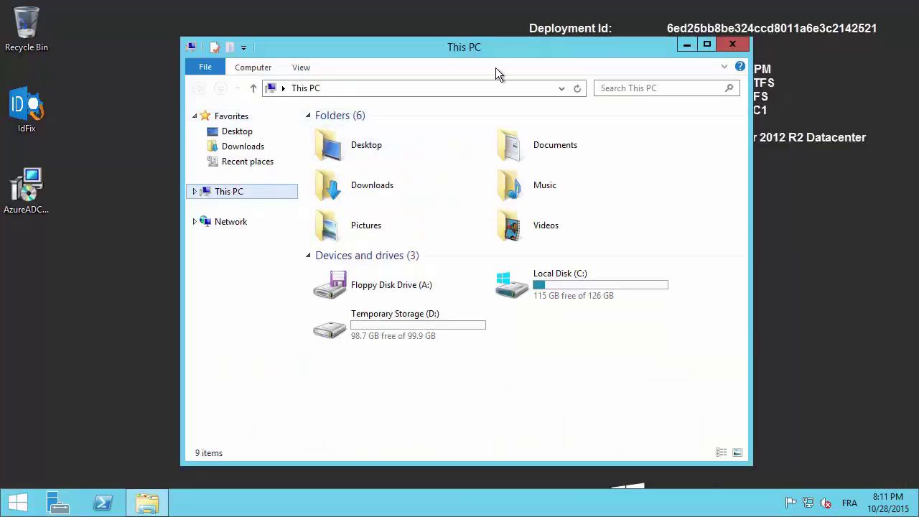
{"action": "right_click", "coordinate": [229, 196]}
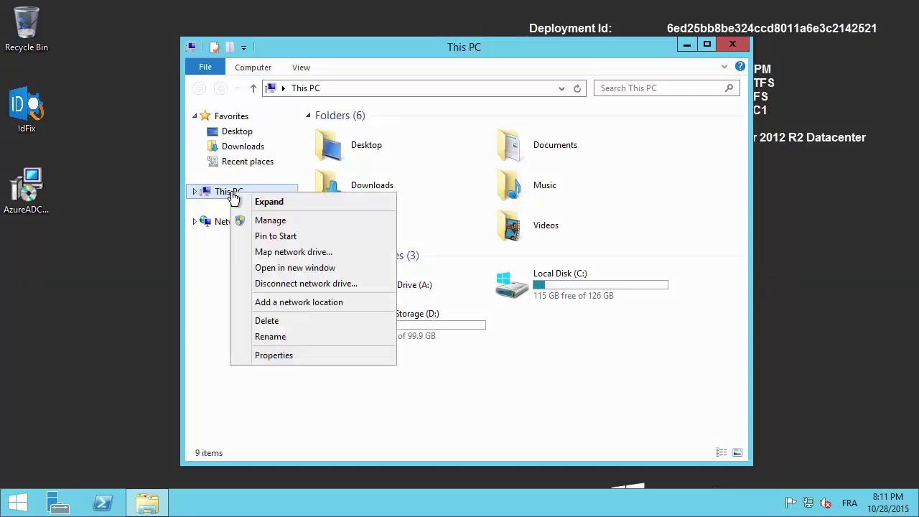
{"action": "left_click", "coordinate": [276, 219]}
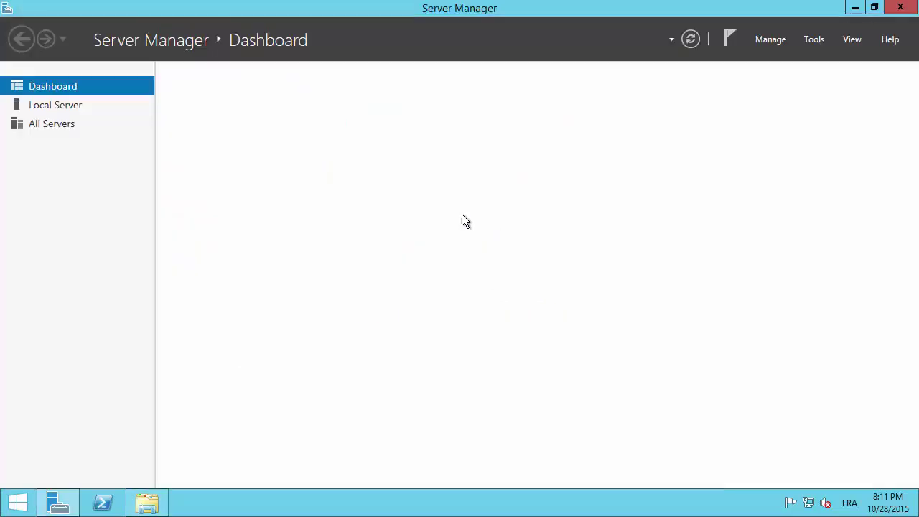
{"action": "left_click", "coordinate": [783, 41]}
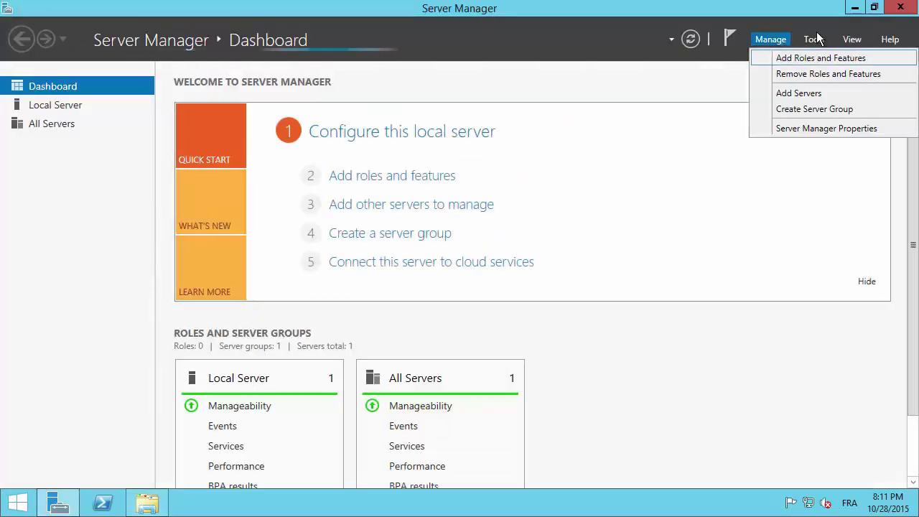
{"action": "left_click", "coordinate": [810, 39]}
{"action": "left_click", "coordinate": [811, 39]}
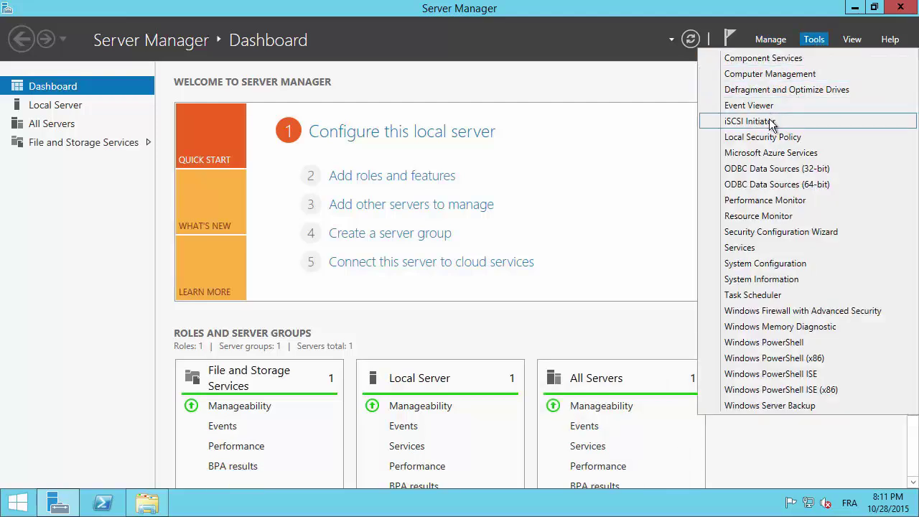
{"action": "left_click", "coordinate": [768, 74]}
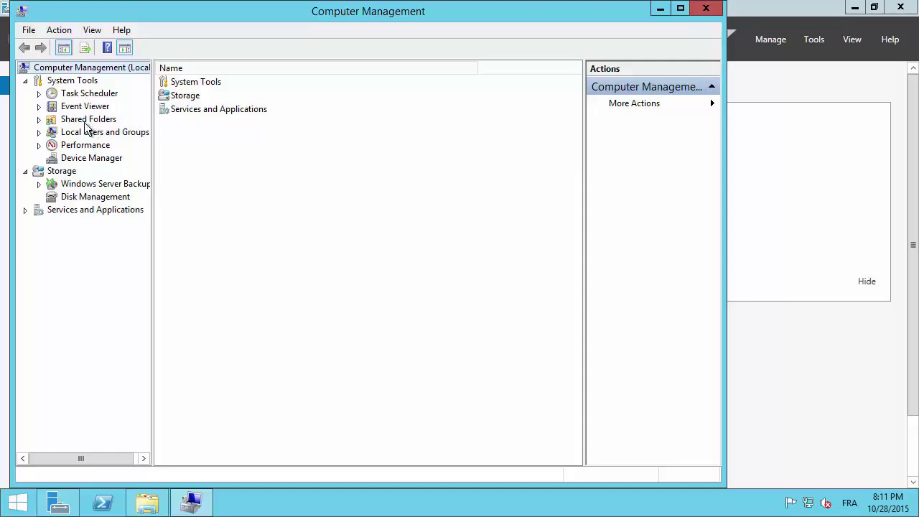
{"action": "double_click", "coordinate": [107, 136]}
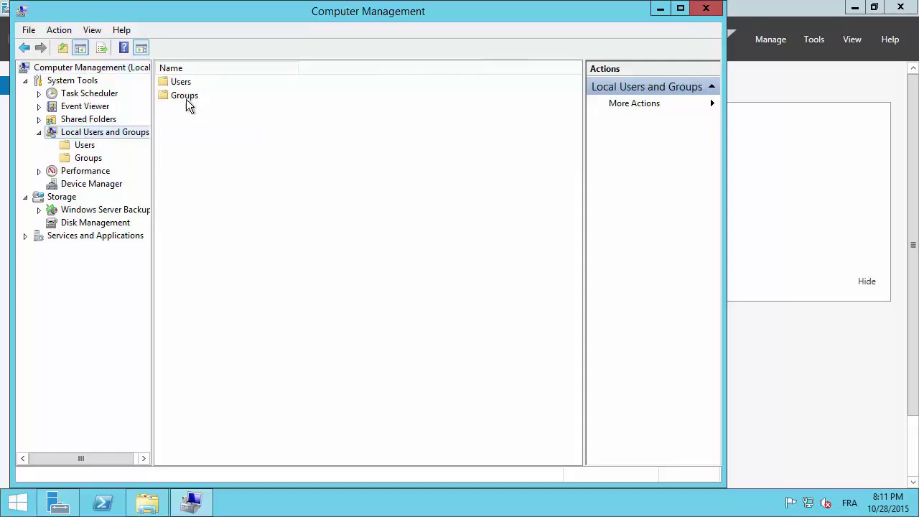
{"action": "double_click", "coordinate": [184, 96]}
{"action": "double_click", "coordinate": [188, 96]}
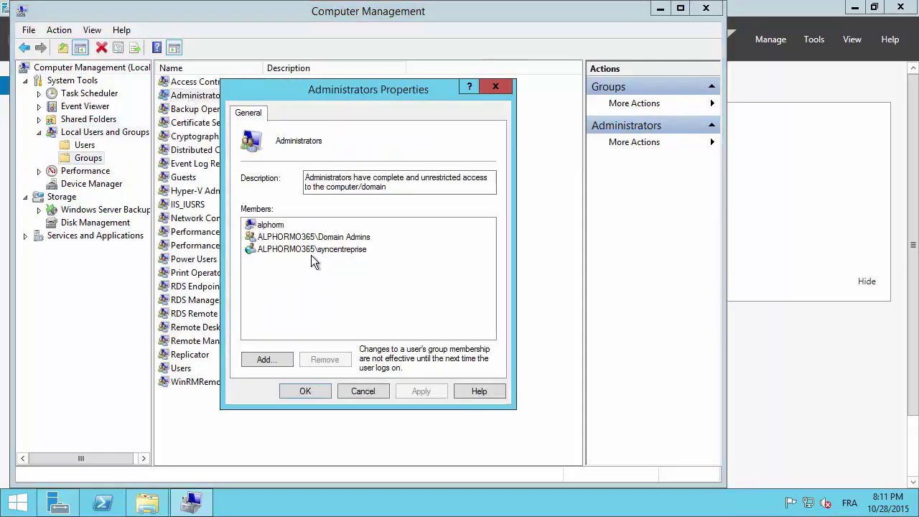
{"action": "left_click", "coordinate": [279, 250]}
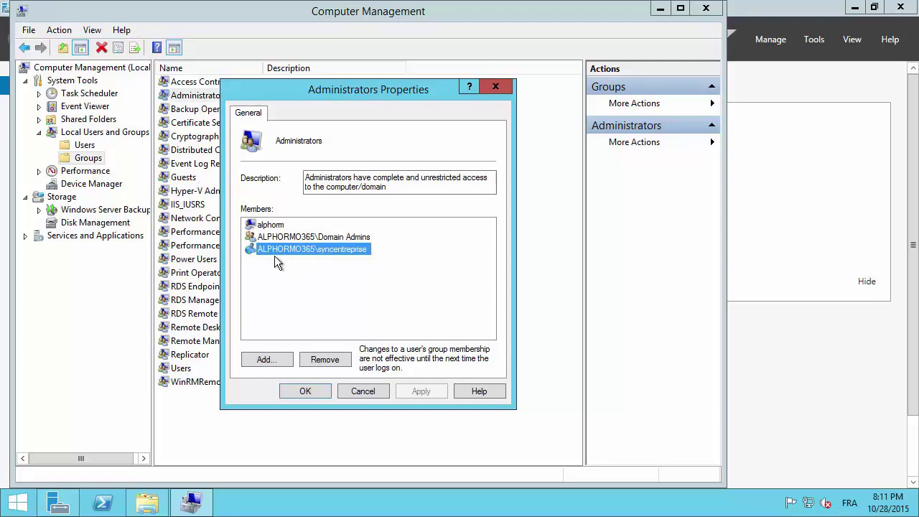
{"action": "left_click_drag", "start_coordinate": [307, 92], "coordinate": [391, 105]}
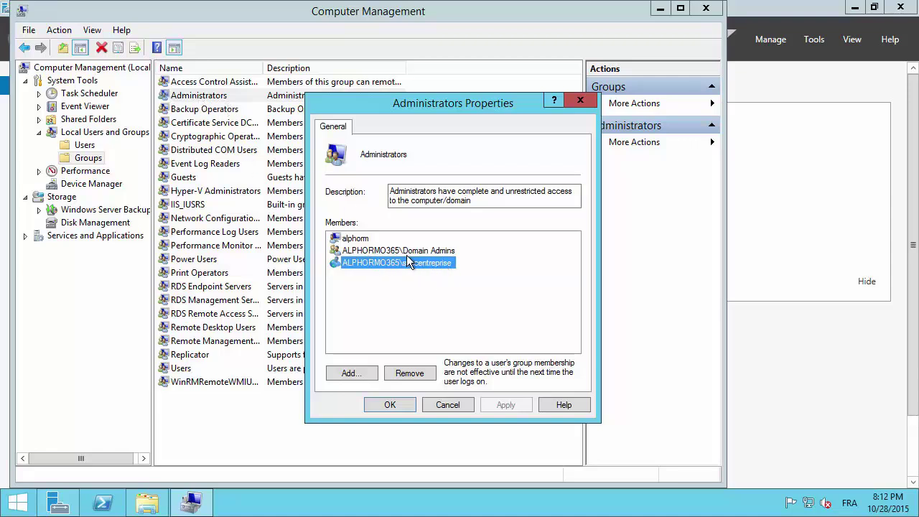
{"action": "left_click", "coordinate": [447, 405]}
{"action": "left_click", "coordinate": [705, 8]}
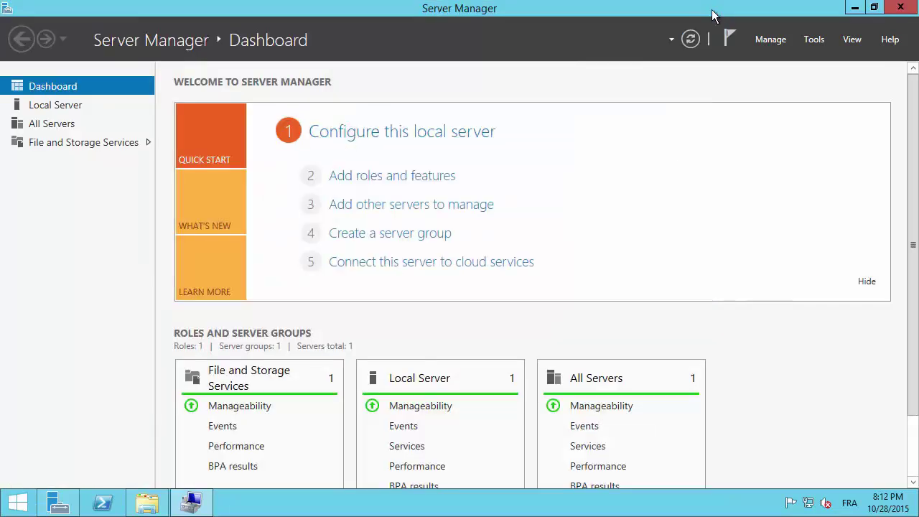
Minimize Server Manager to show the desktop and the This PC window.
{"action": "left_click", "coordinate": [854, 7]}
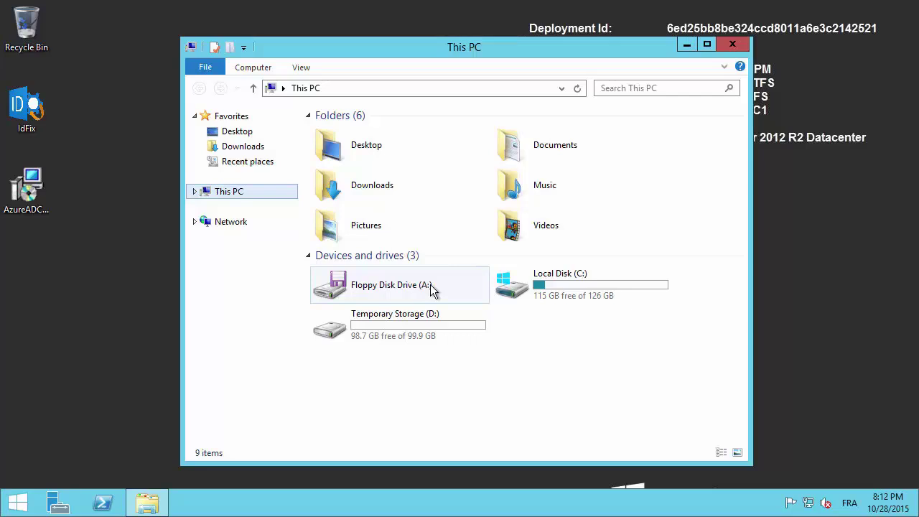
Close the This PC window and launch Internet Explorer from the Start screen.
{"action": "left_click", "coordinate": [732, 45]}
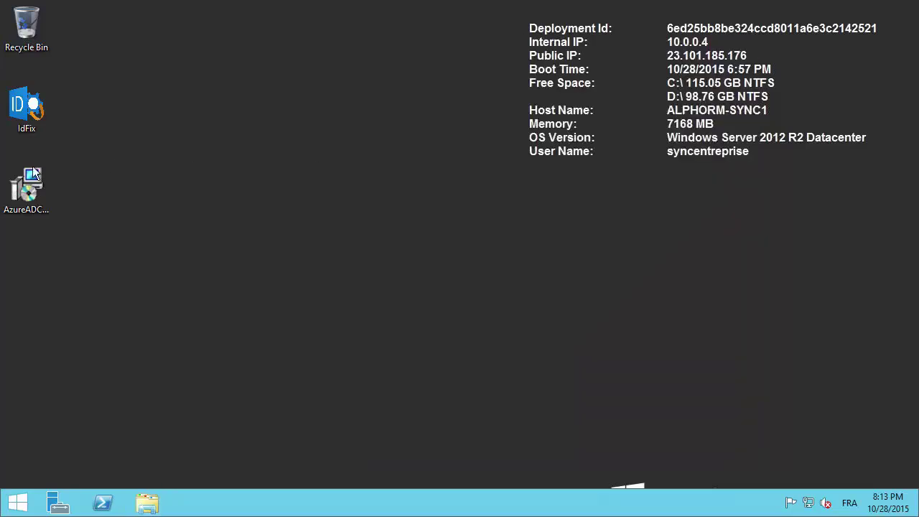
{"action": "right_click", "coordinate": [24, 104]}
{"action": "left_click", "coordinate": [243, 167]}
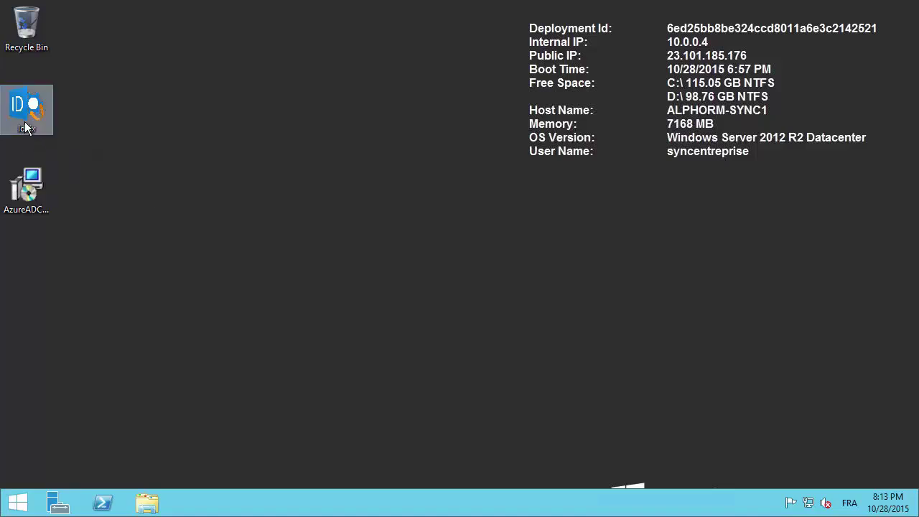
{"action": "left_click", "coordinate": [16, 499]}
{"action": "left_click", "coordinate": [402, 191]}
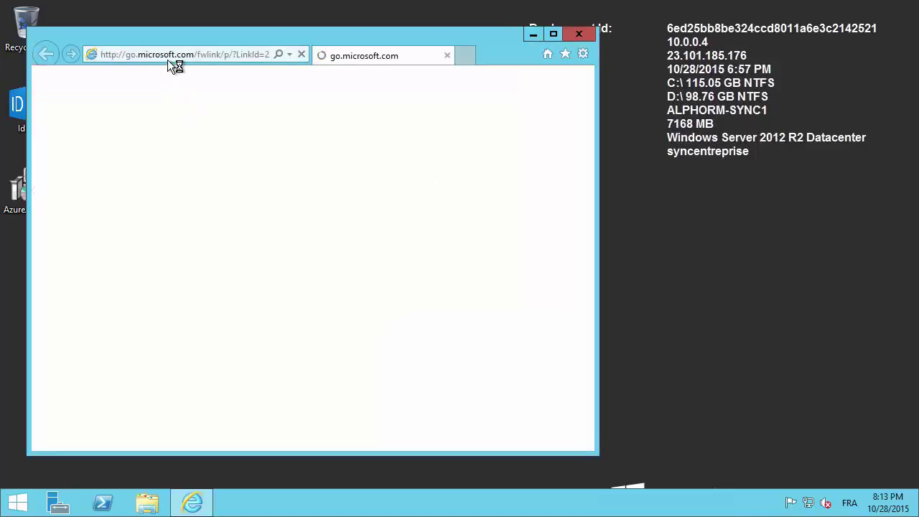
{"action": "left_click", "coordinate": [167, 59]}
{"action": "type", "text": "w"}
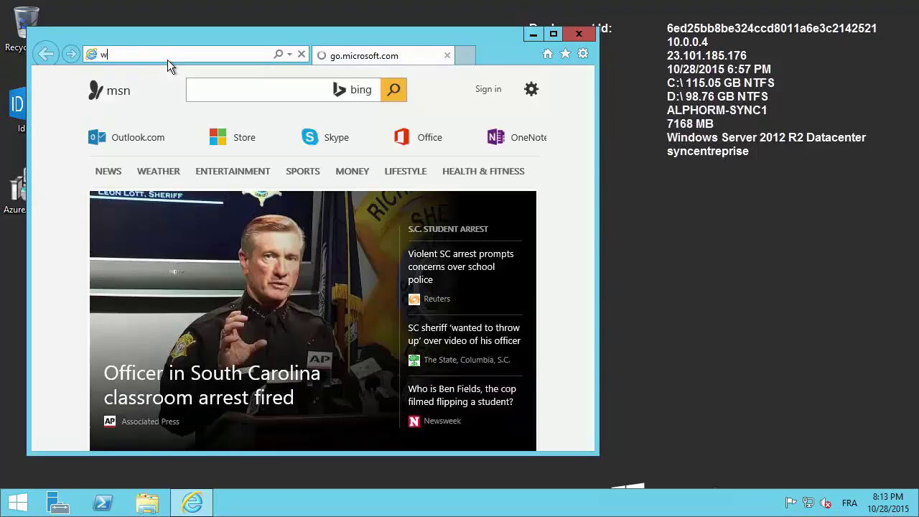
{"action": "left_click", "coordinate": [506, 114]}
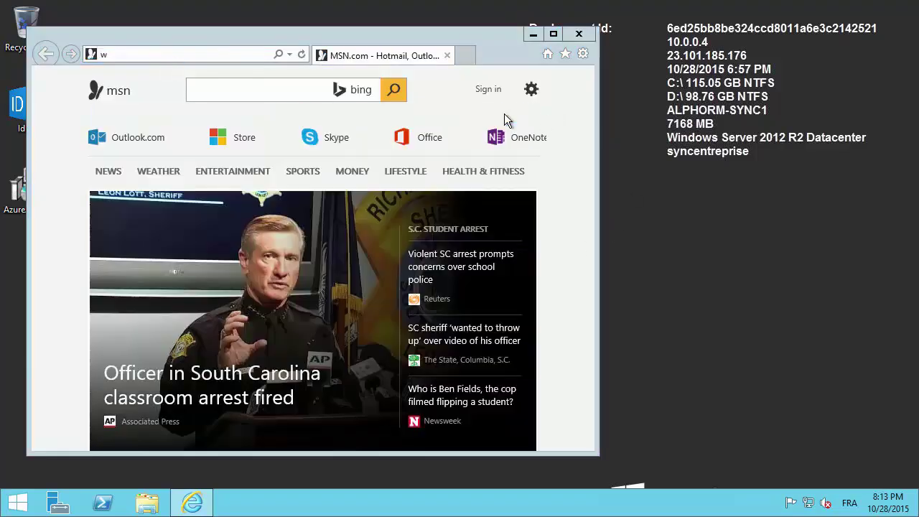
{"action": "left_click", "coordinate": [197, 54]}
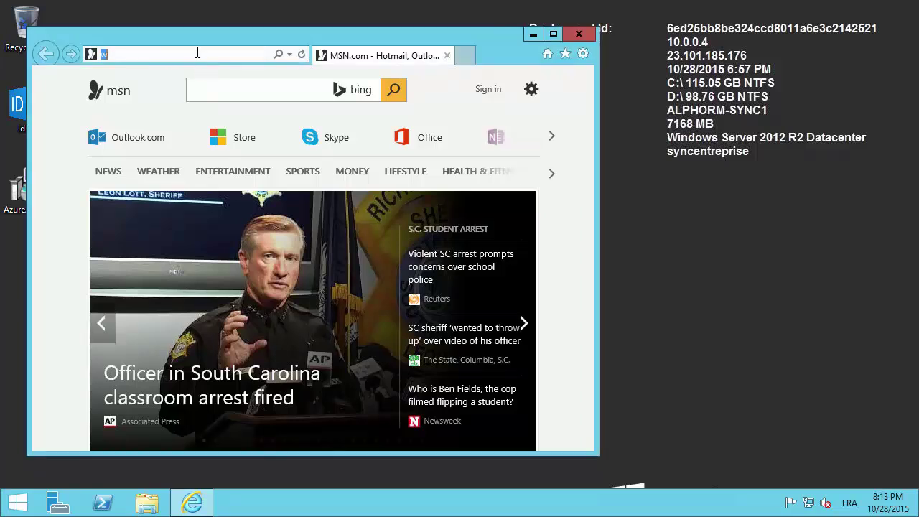
{"action": "type", "text": "www.googc"}
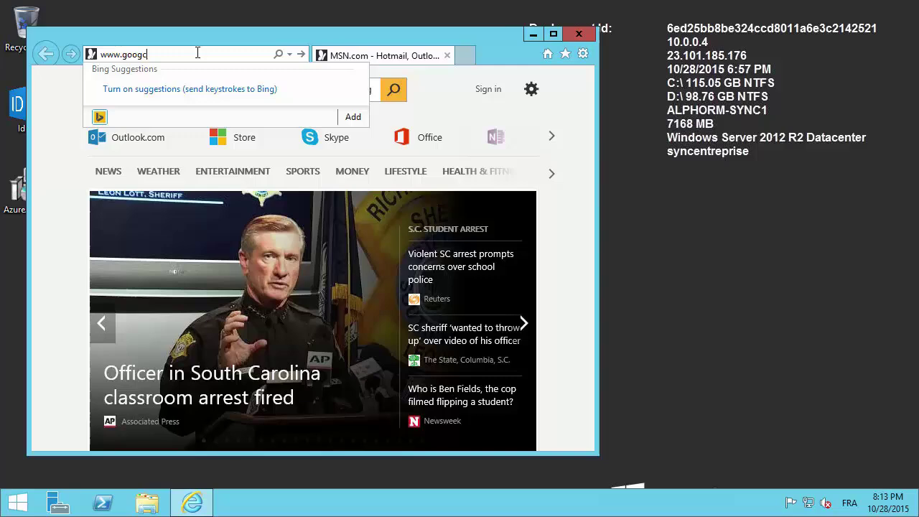
{"action": "key", "text": "BackSpace"}
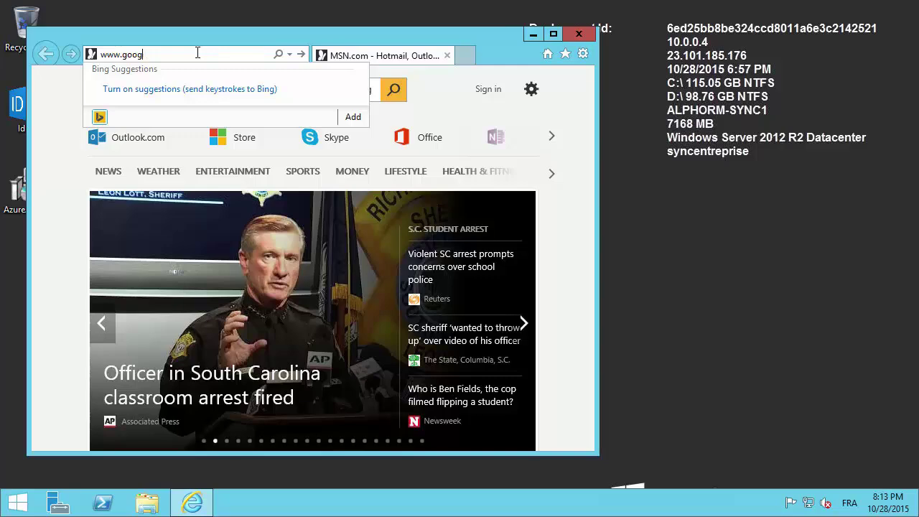
{"action": "type", "text": "le.ca"}
{"action": "key", "text": "Return"}
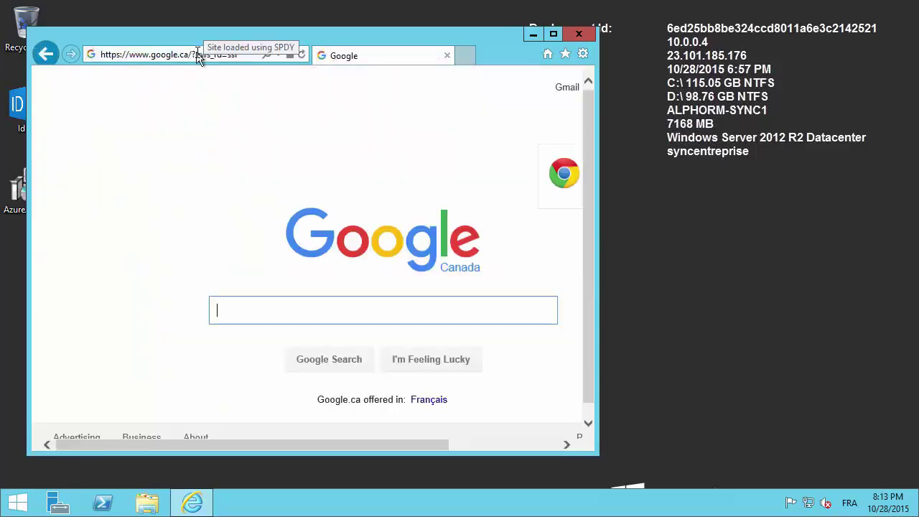
Search 'idfix', open the Microsoft IdFix download page, then close the browser.
{"action": "type", "text": "idfix"}
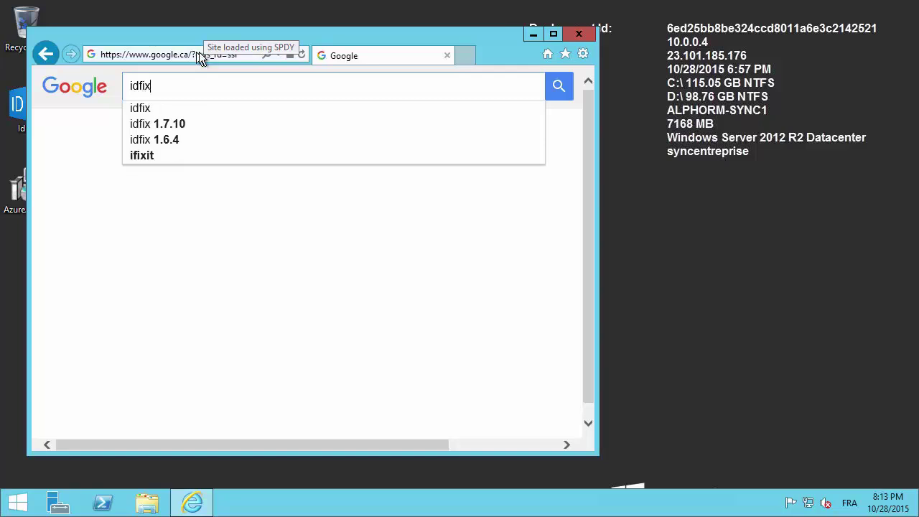
{"action": "key", "text": "Return"}
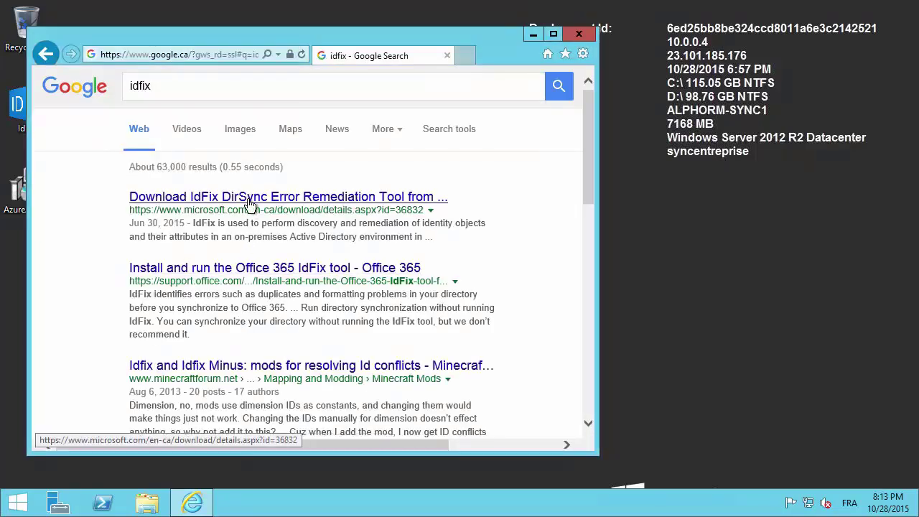
{"action": "left_click", "coordinate": [249, 200]}
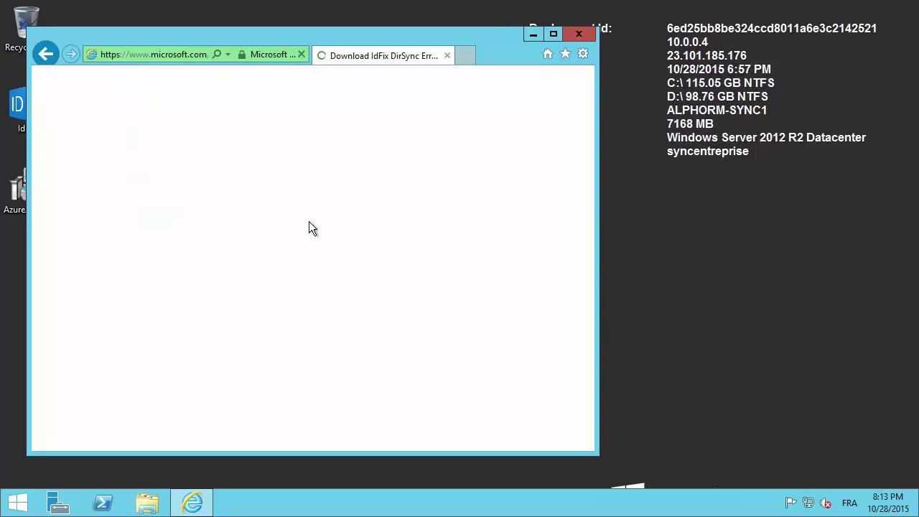
{"action": "left_click", "coordinate": [578, 34]}
Run IdFix as administrator, accept UAC and the privacy statement, and query the directory.
{"action": "right_click", "coordinate": [36, 108]}
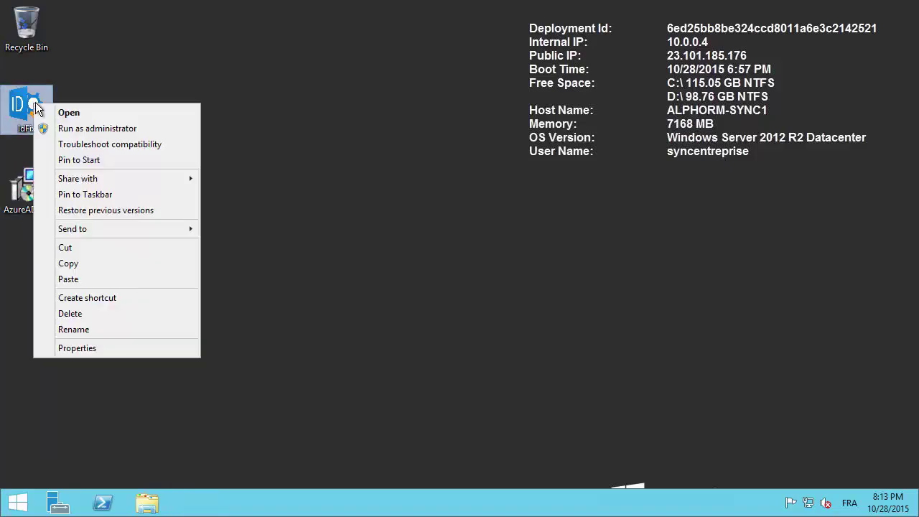
{"action": "left_click", "coordinate": [129, 128]}
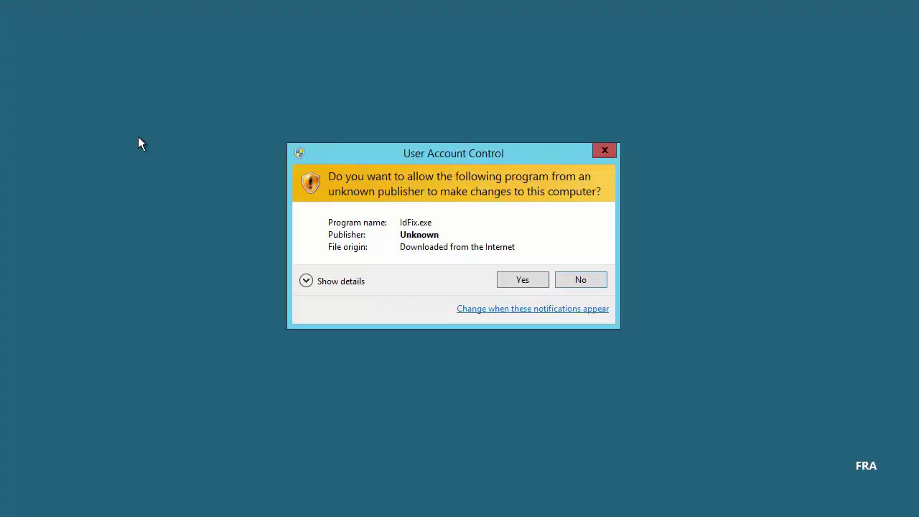
{"action": "left_click", "coordinate": [539, 281]}
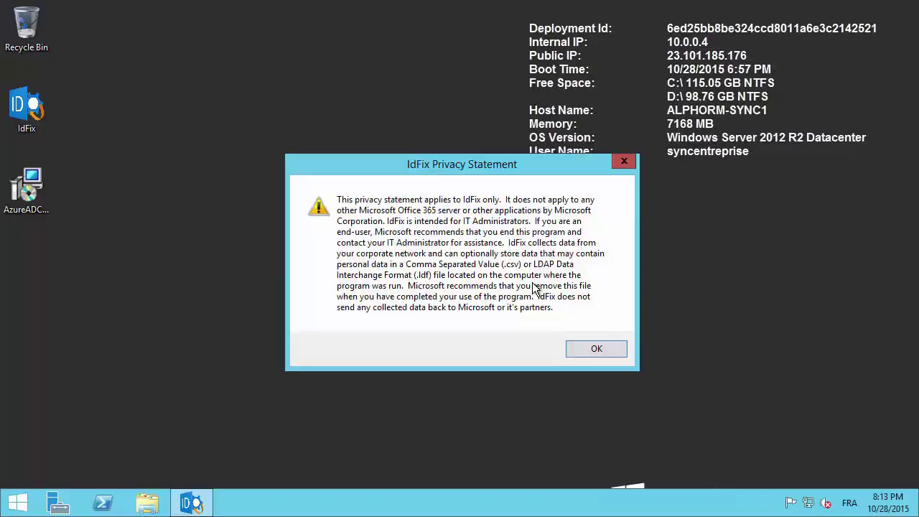
{"action": "left_click", "coordinate": [587, 351]}
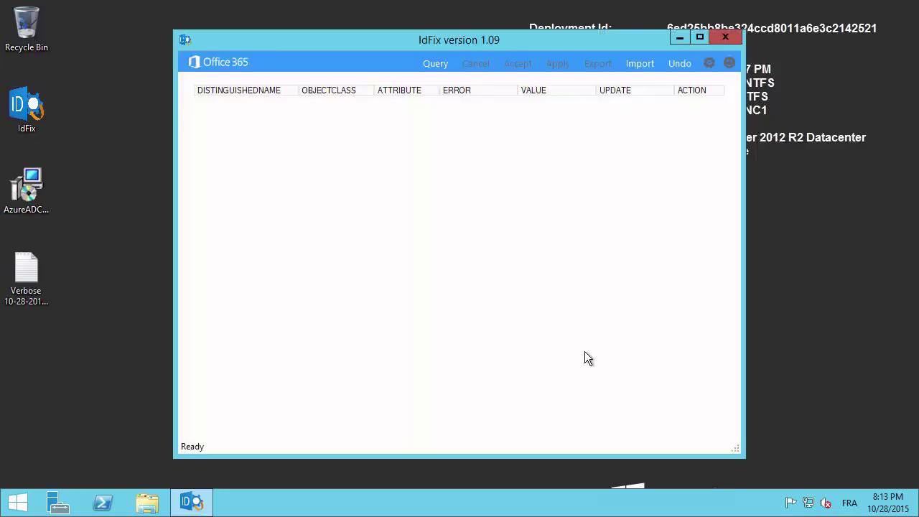
{"action": "left_click", "coordinate": [431, 63]}
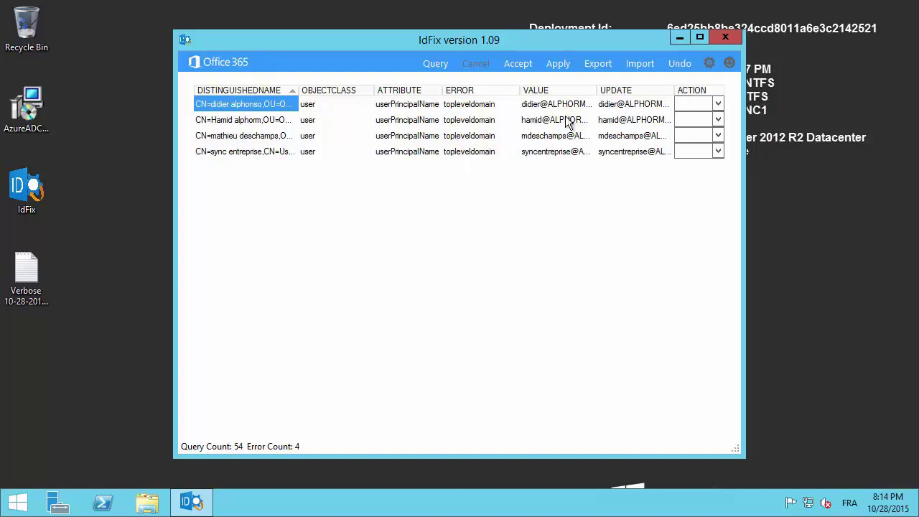
Autofit the VALUE column to read the four .LAN UPNs, viewing row 1's ACTION options unchosen.
{"action": "double_click", "coordinate": [597, 89]}
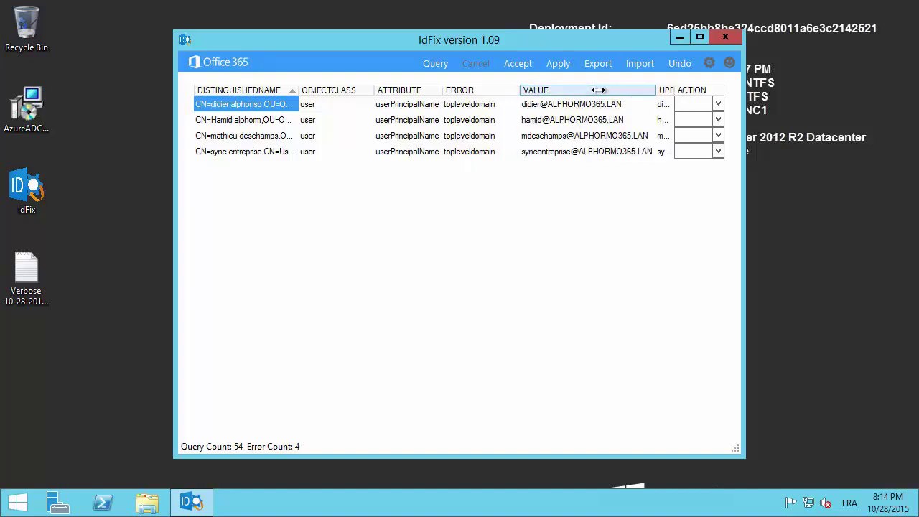
{"action": "left_click", "coordinate": [612, 104]}
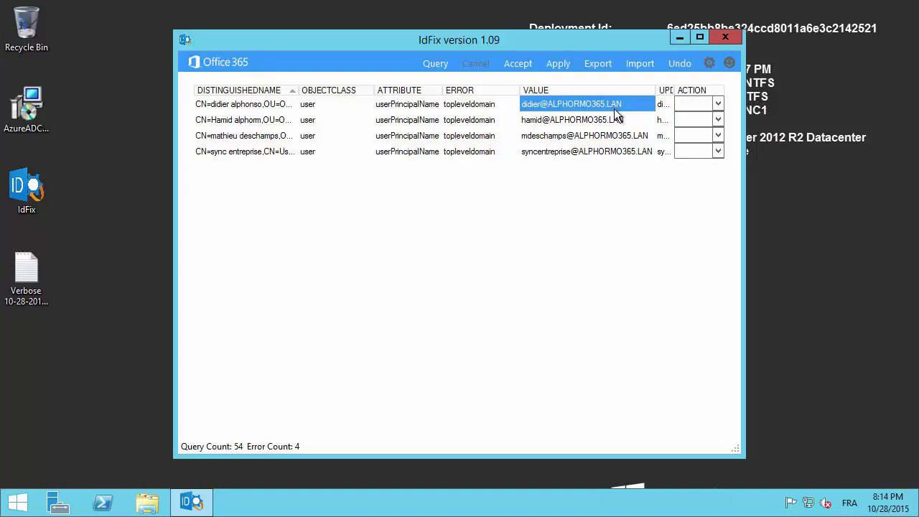
{"action": "left_click", "coordinate": [717, 105]}
{"action": "left_click", "coordinate": [718, 105]}
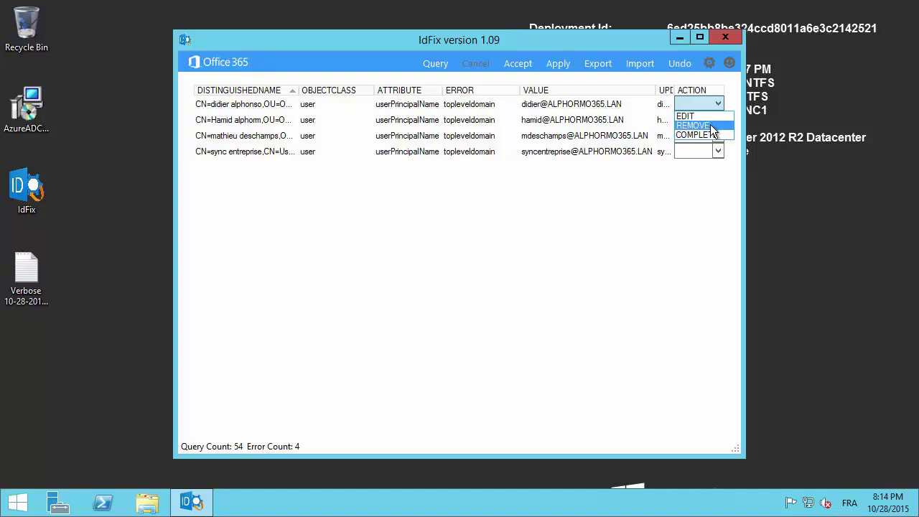
{"action": "left_click", "coordinate": [656, 228]}
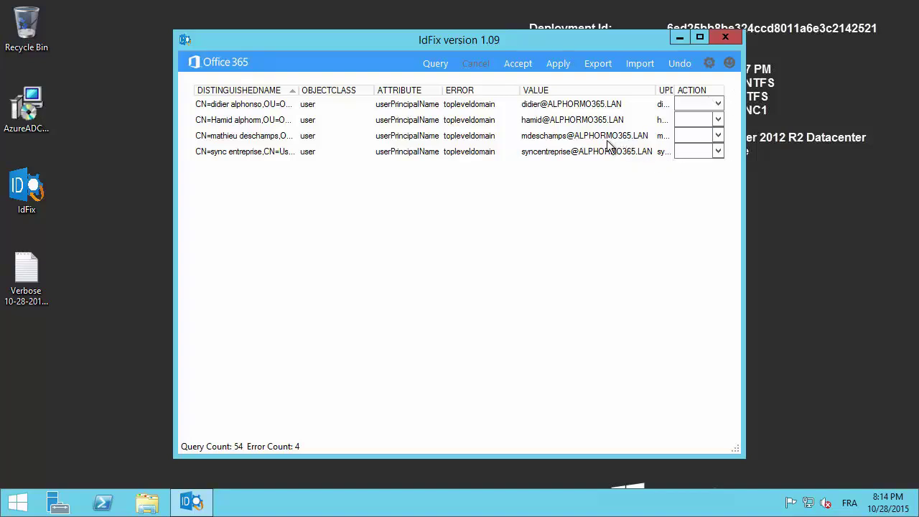
{"action": "left_click", "coordinate": [696, 104]}
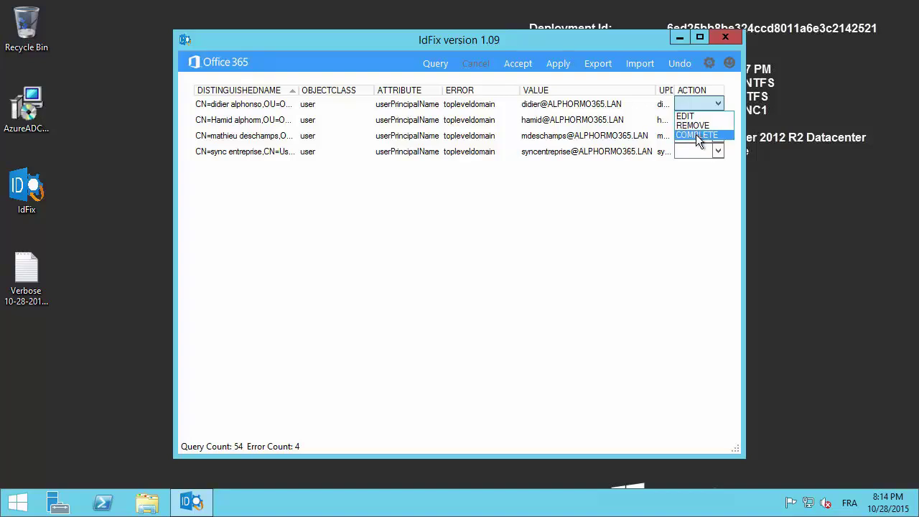
{"action": "left_click", "coordinate": [639, 201]}
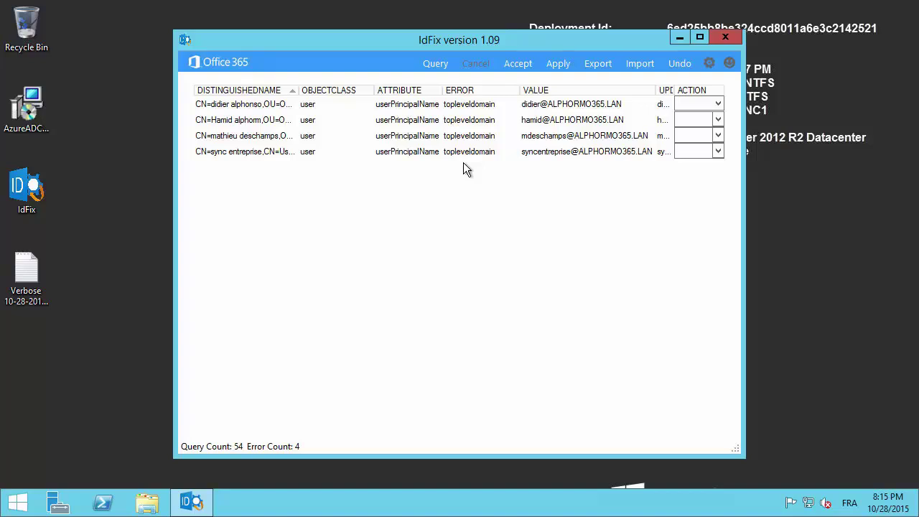
Close IdFix and open the desktop Verbose log file, declining to delete it.
{"action": "left_click", "coordinate": [723, 39]}
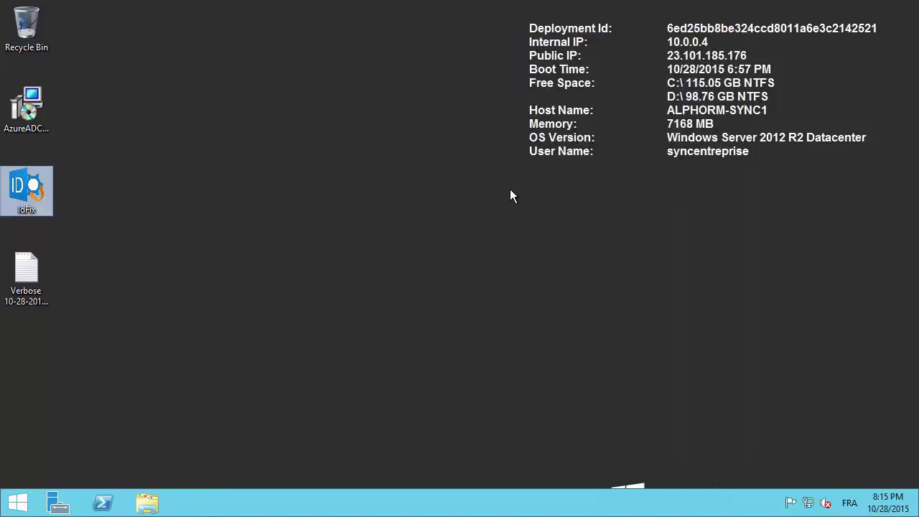
{"action": "left_click", "coordinate": [32, 271]}
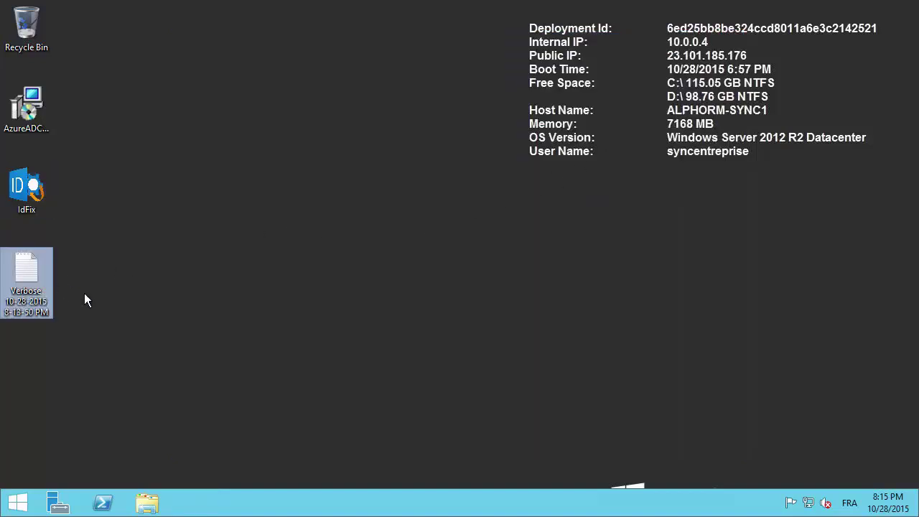
{"action": "key", "text": "shift+Delete"}
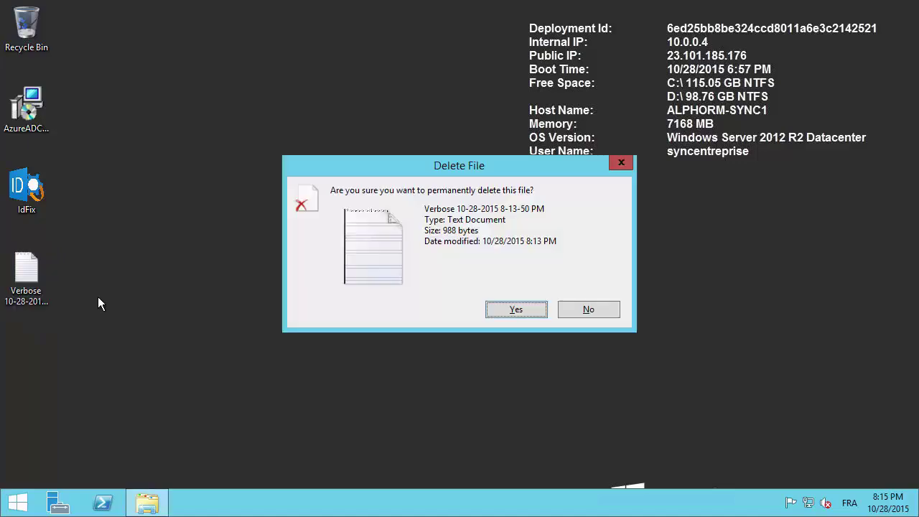
{"action": "left_click", "coordinate": [588, 309]}
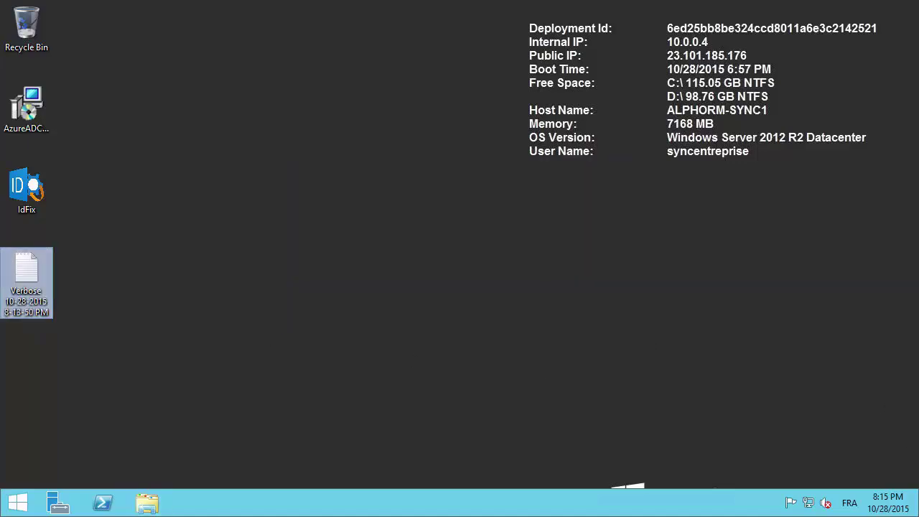
{"action": "double_click", "coordinate": [26, 272]}
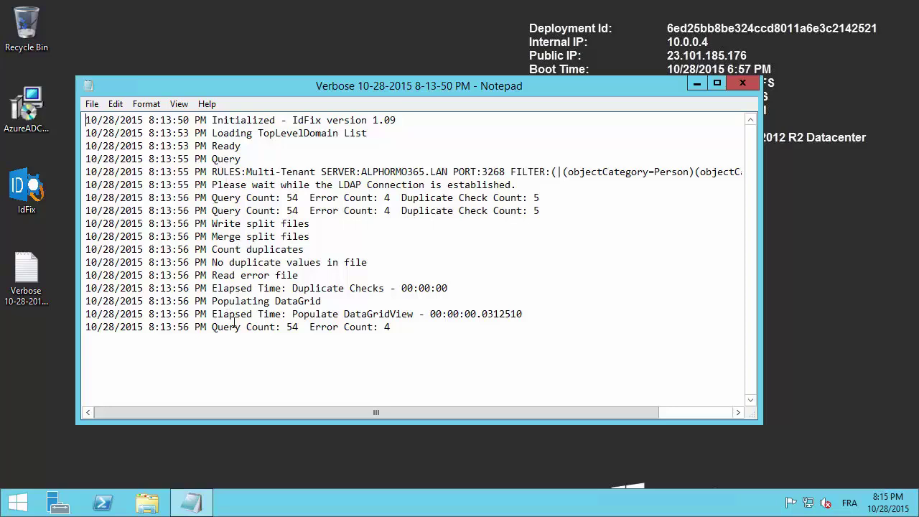
Review the log's Query Count 54 and Error Count 4, then close Notepad.
{"action": "double_click", "coordinate": [291, 327]}
{"action": "left_click", "coordinate": [383, 326]}
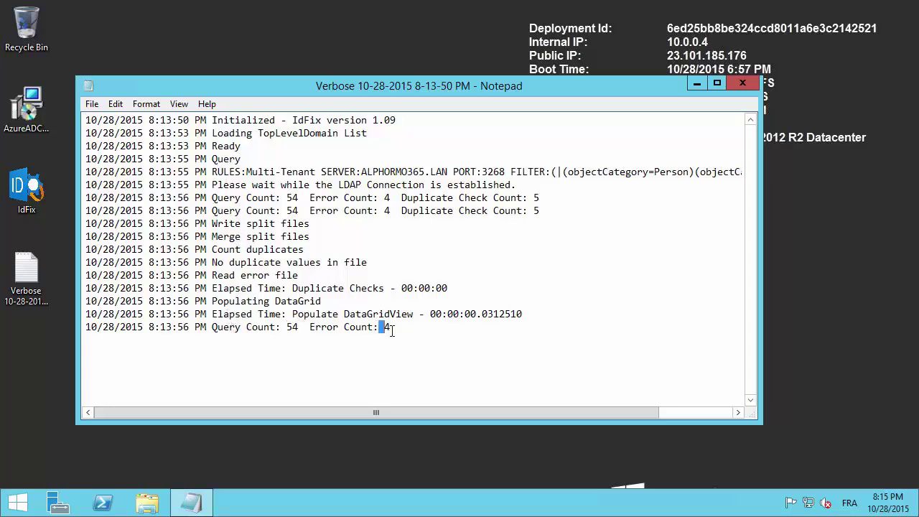
{"action": "left_click", "coordinate": [297, 326]}
{"action": "left_click", "coordinate": [286, 326], "text": "shift"}
{"action": "left_click", "coordinate": [747, 80]}
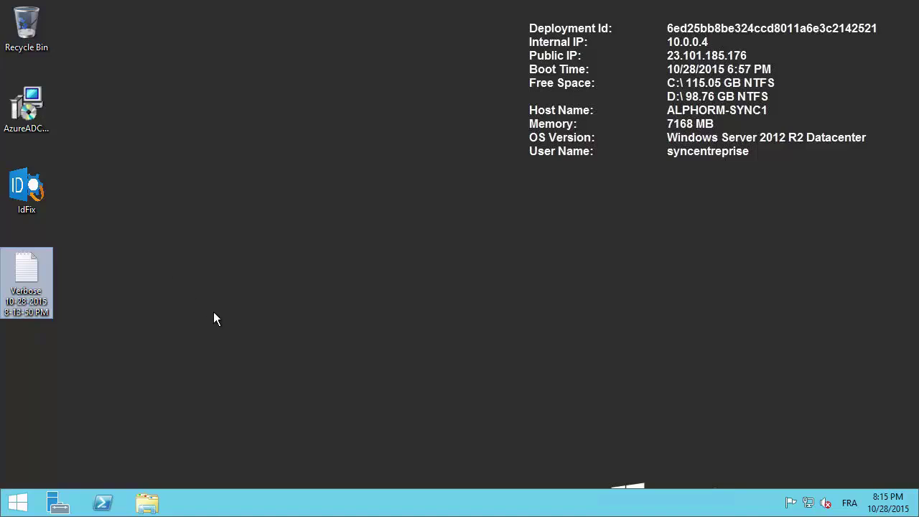
{"action": "mouse_move", "coordinate": [68, 0]}
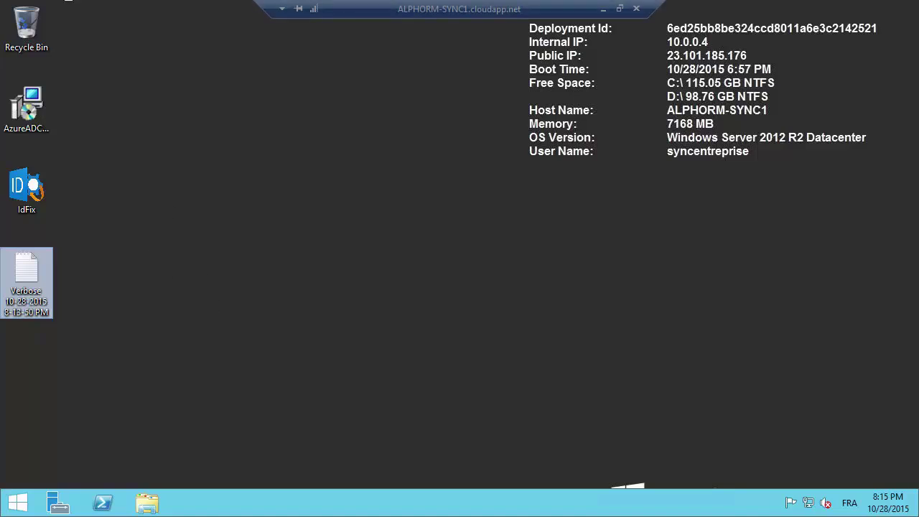